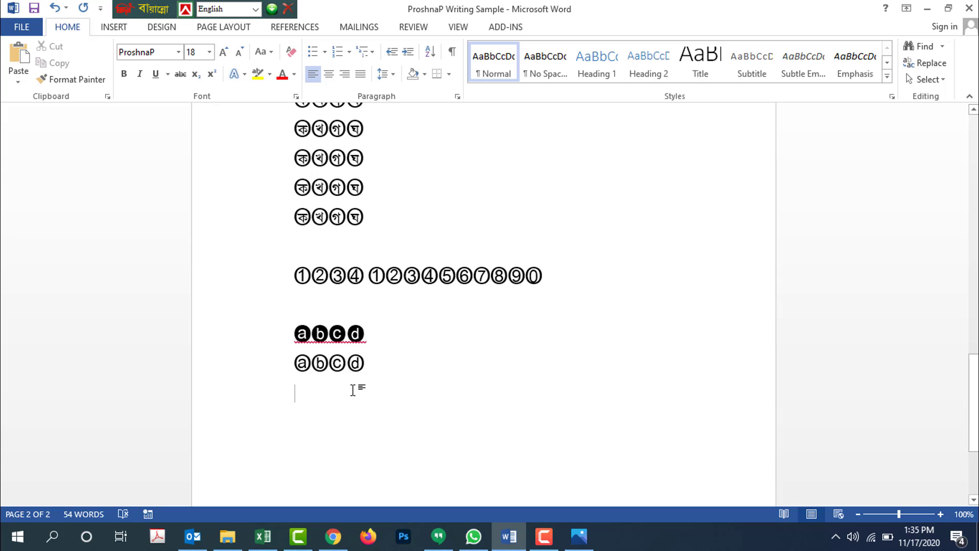
- Add a row of filled circled letters abcd in the ProshnaP font on the empty line below the outlined abcd row
click(353, 390)
text(a)
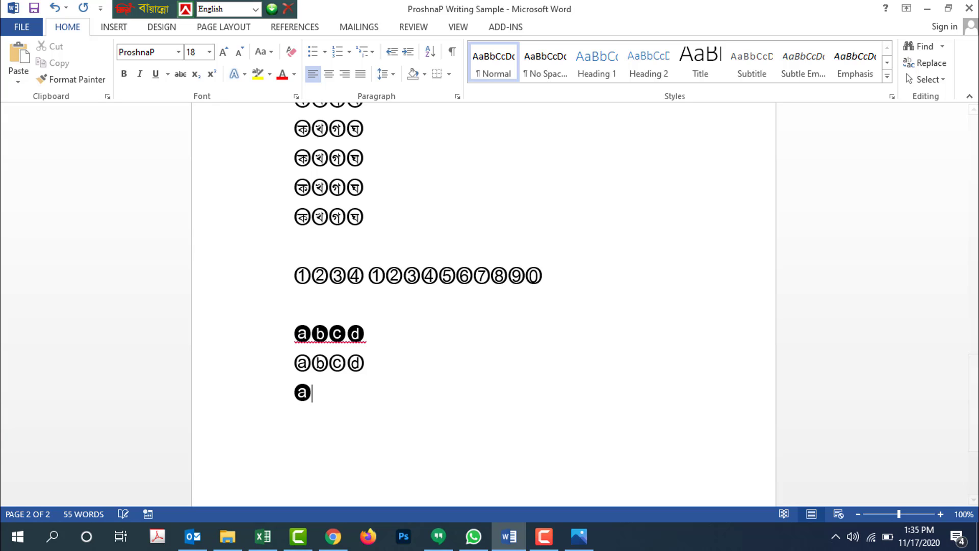
text(bcd)
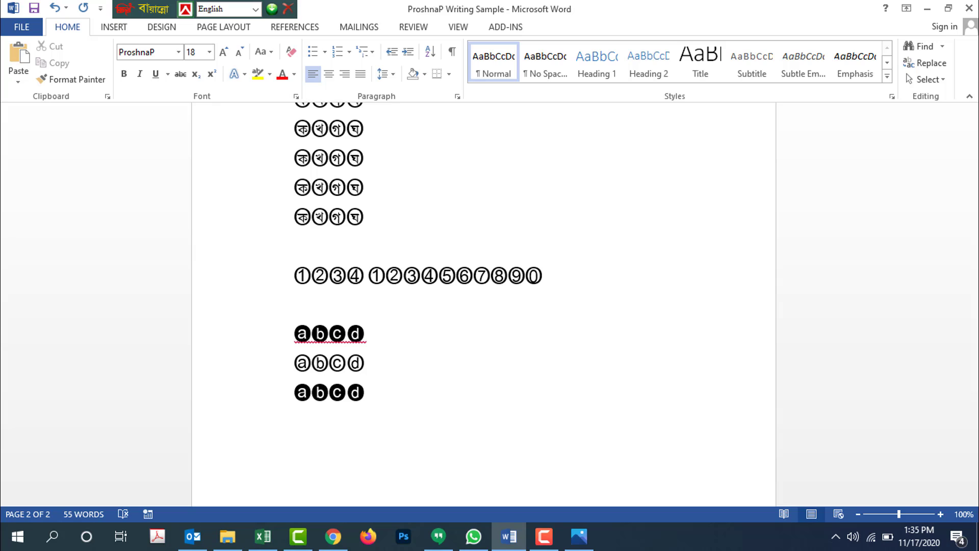
key(Return)
triple_click(349, 393)
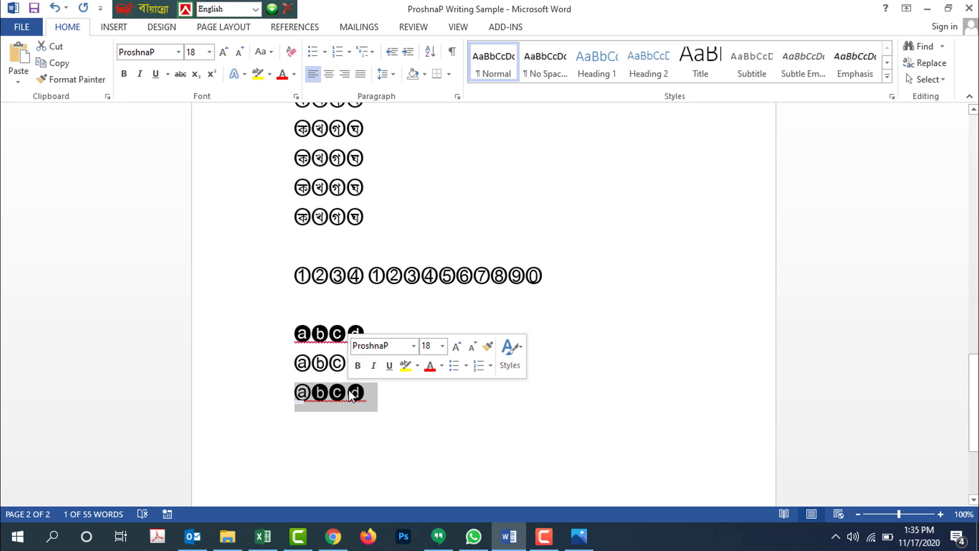
click(389, 425)
key(ctrl+z)
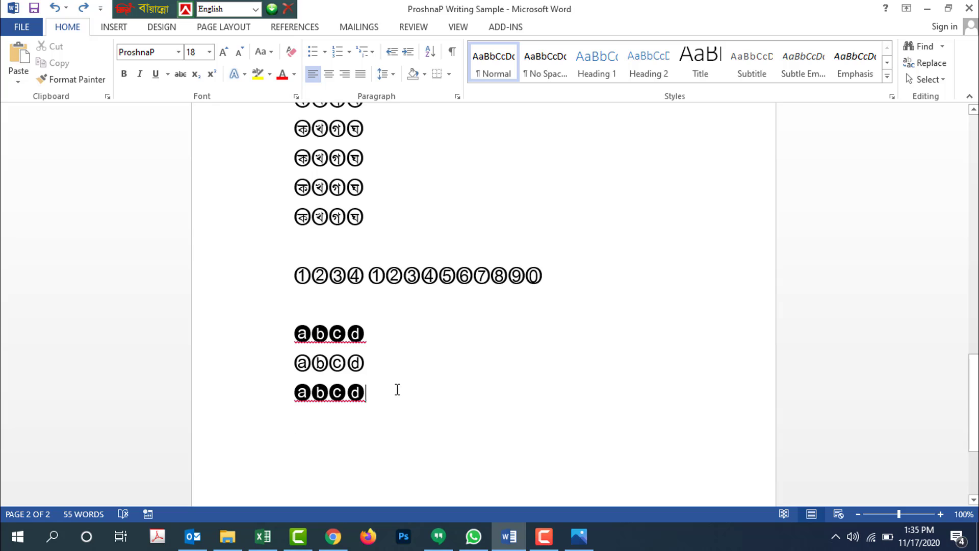
- Add another row of filled circled letters abcd directly beneath, remove the stray s after it, and start a new line
text(a)
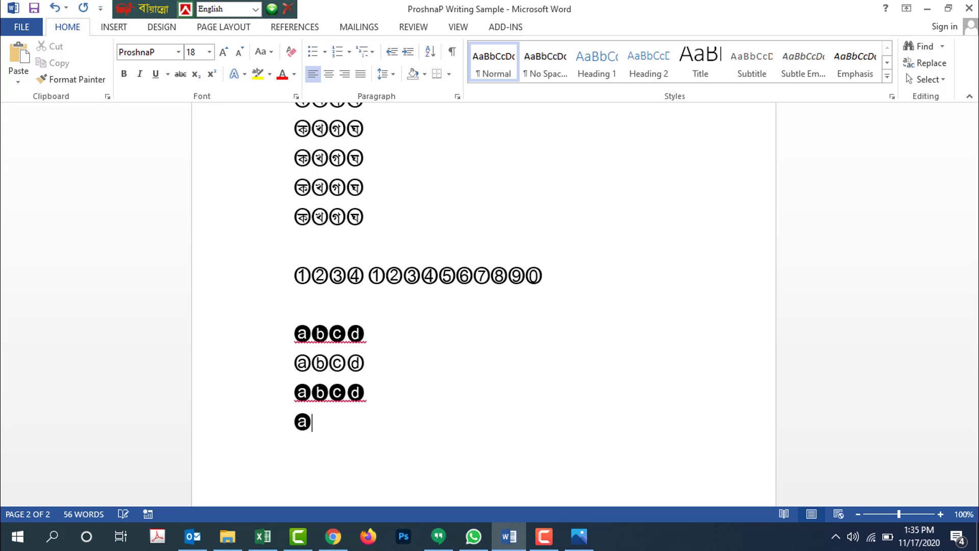
text(bcds)
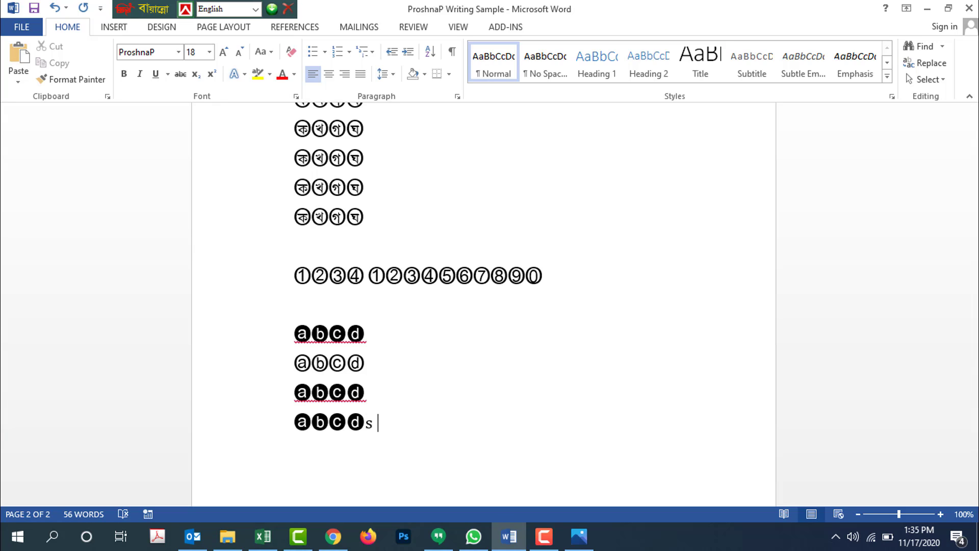
key(BackSpace)
key(BackSpace)
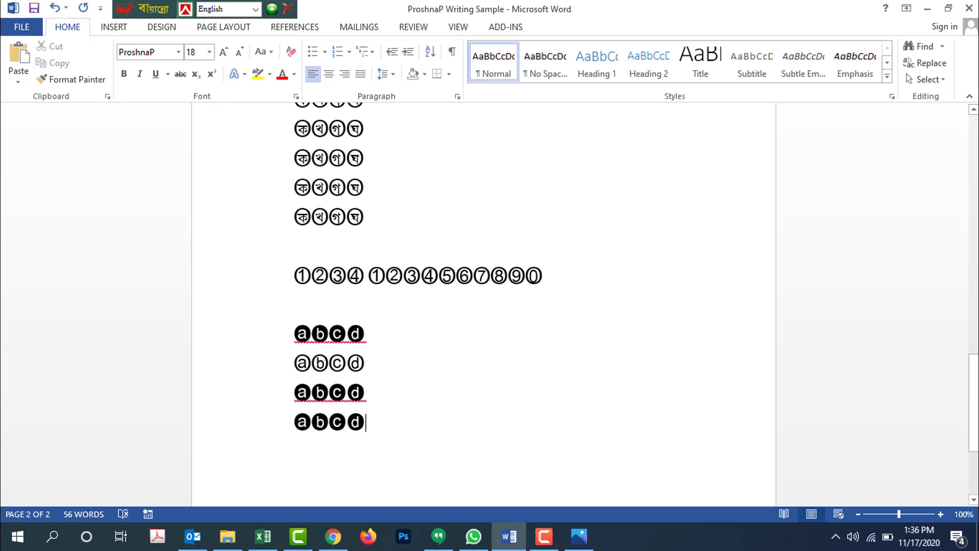
key(Return)
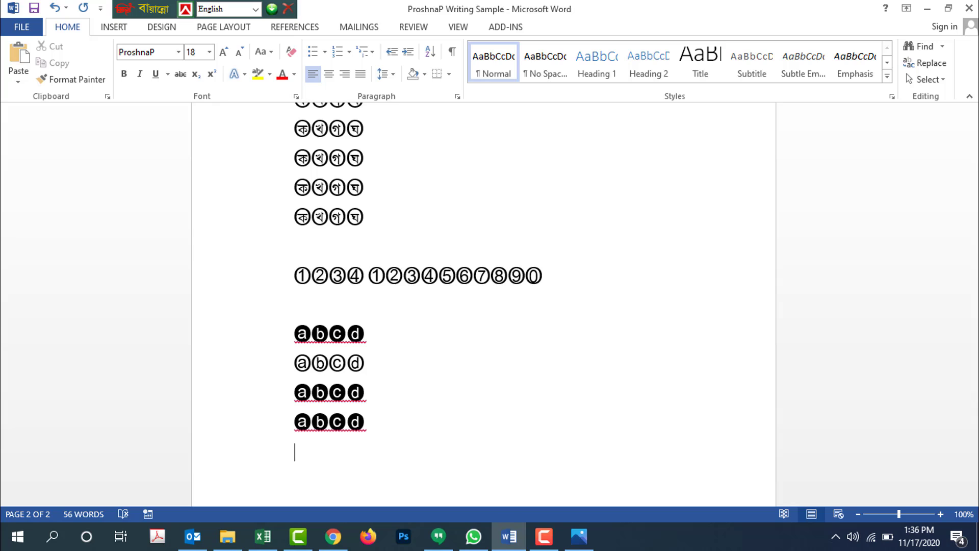
- Add a row of outlined circled letters abcd below the two filled rows and leave a blank line after it
drag(366, 364, 312, 363)
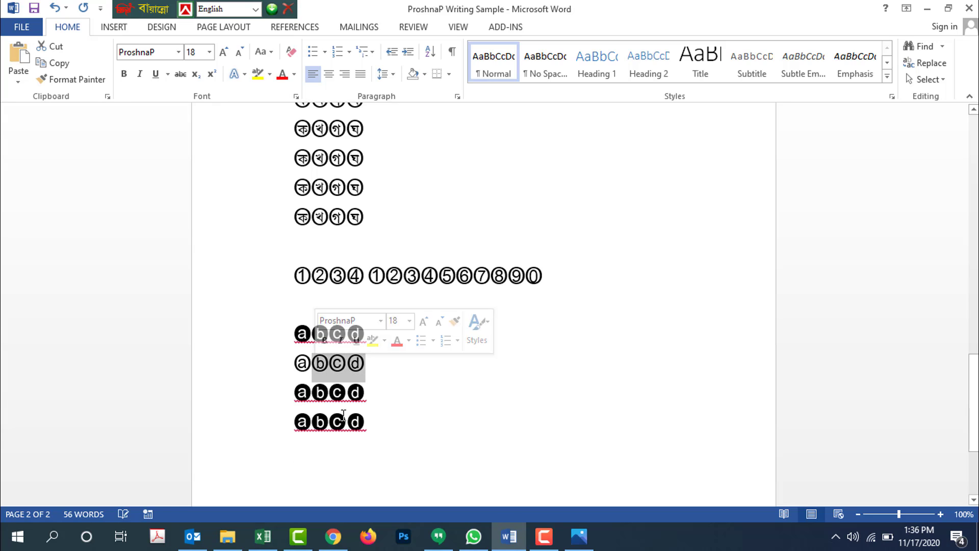
click(328, 453)
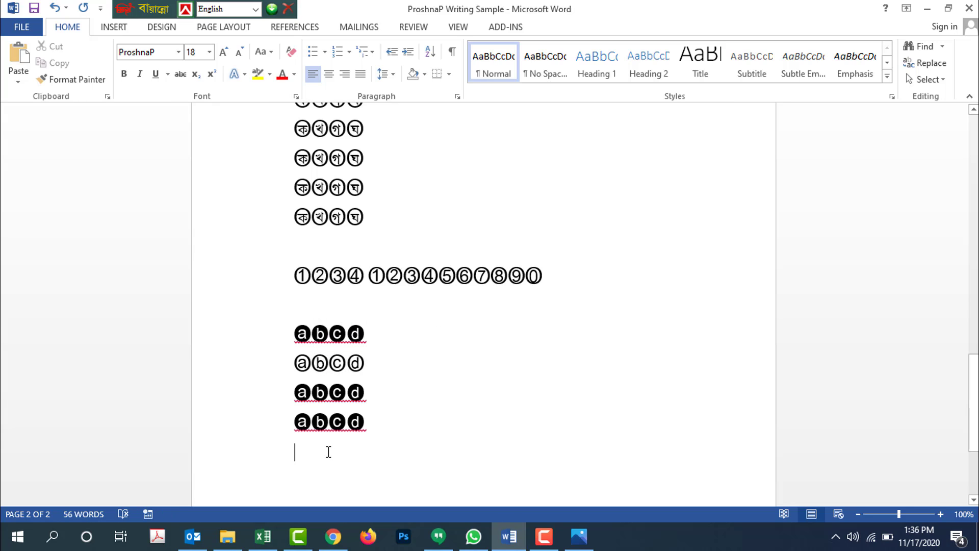
text(abcd)
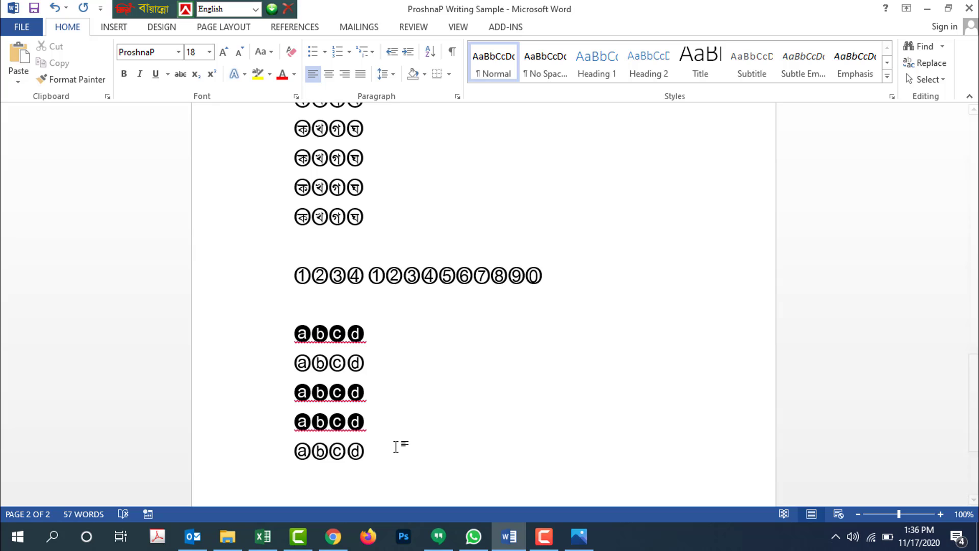
key(Return)
key(Return)
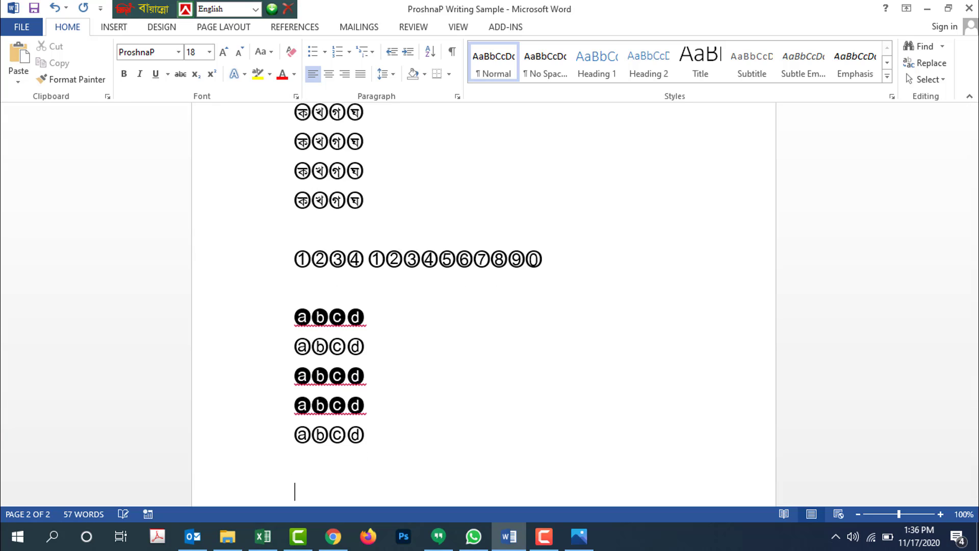
- After the blank line, add an outlined circled abcd row followed by a filled circled abcd row
text(abcd)
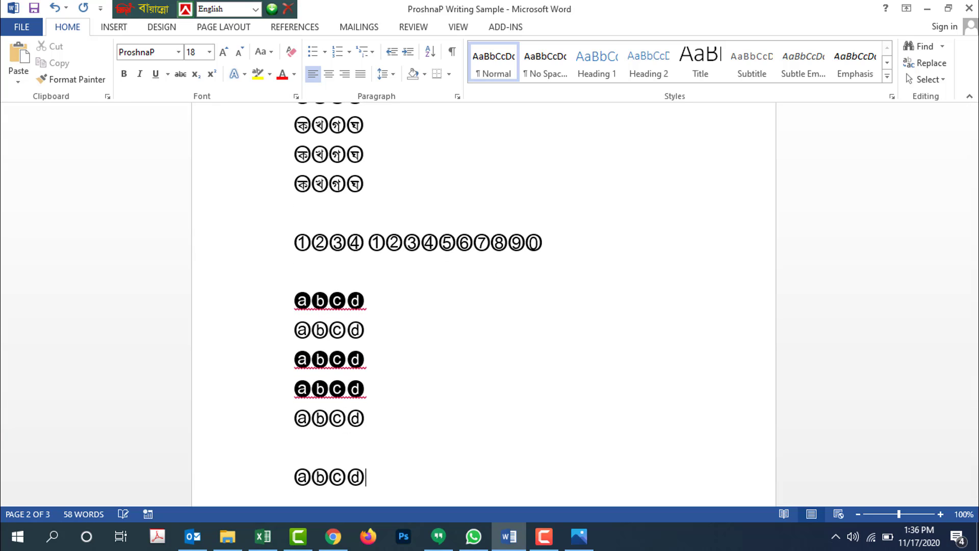
key(Return)
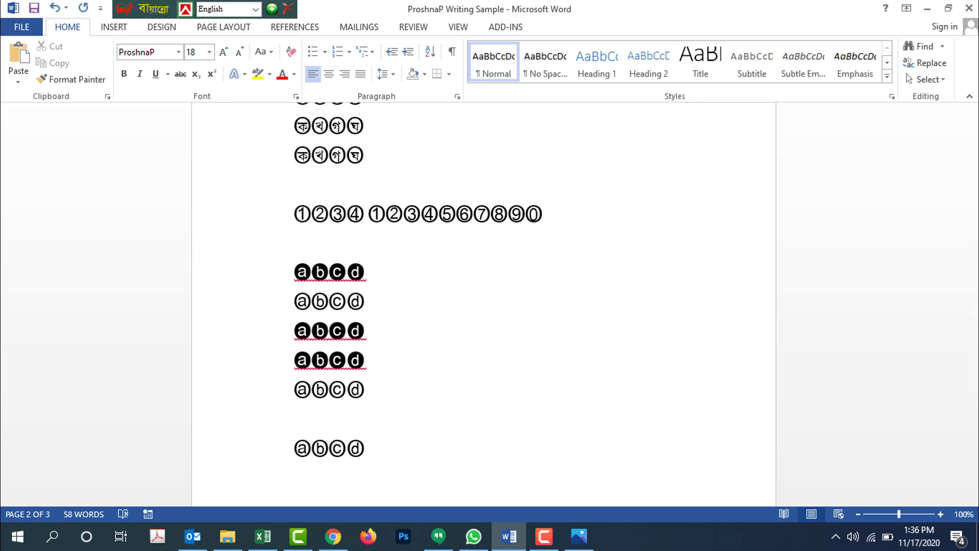
text(abcd)
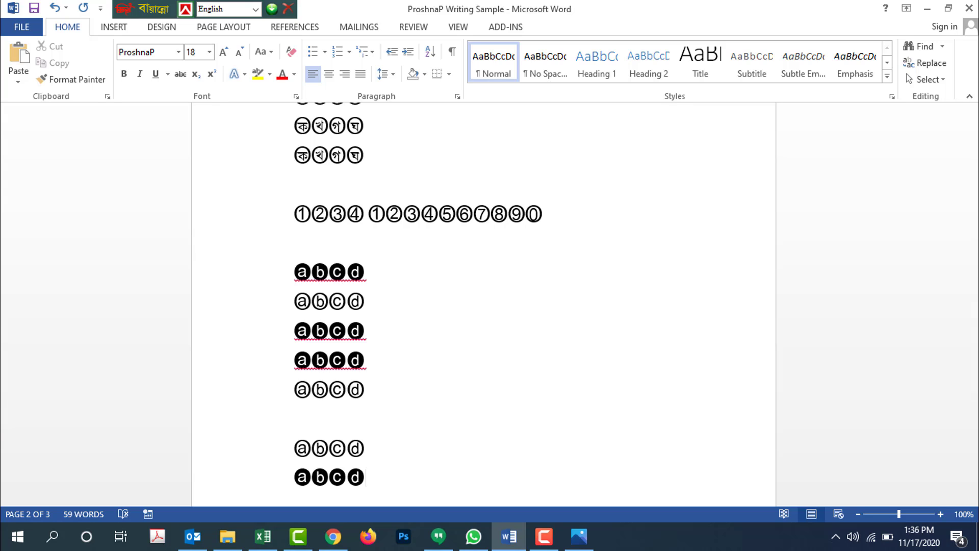
key(Return)
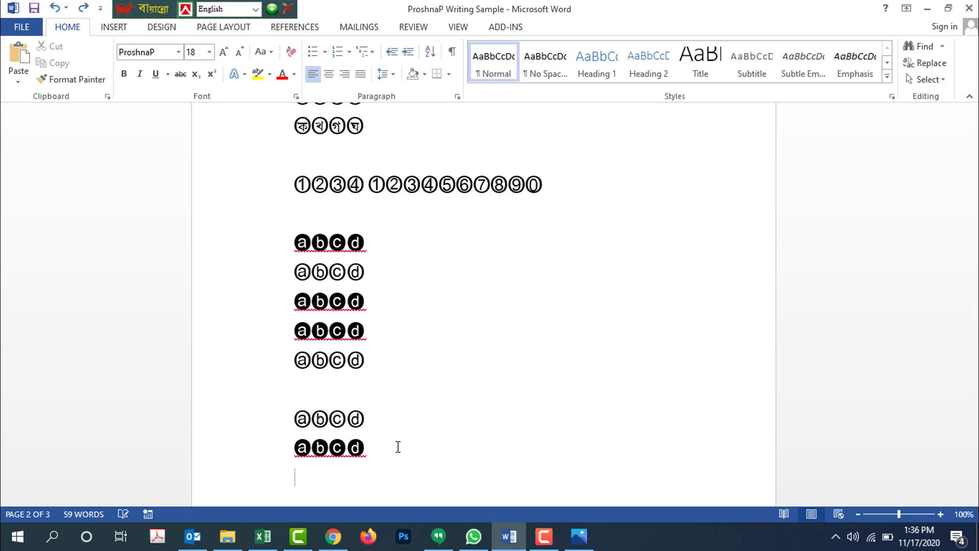
- Insert a page break and enter a filled circled abcd row and an outlined circled abcd row on the new page
key(ctrl+Return)
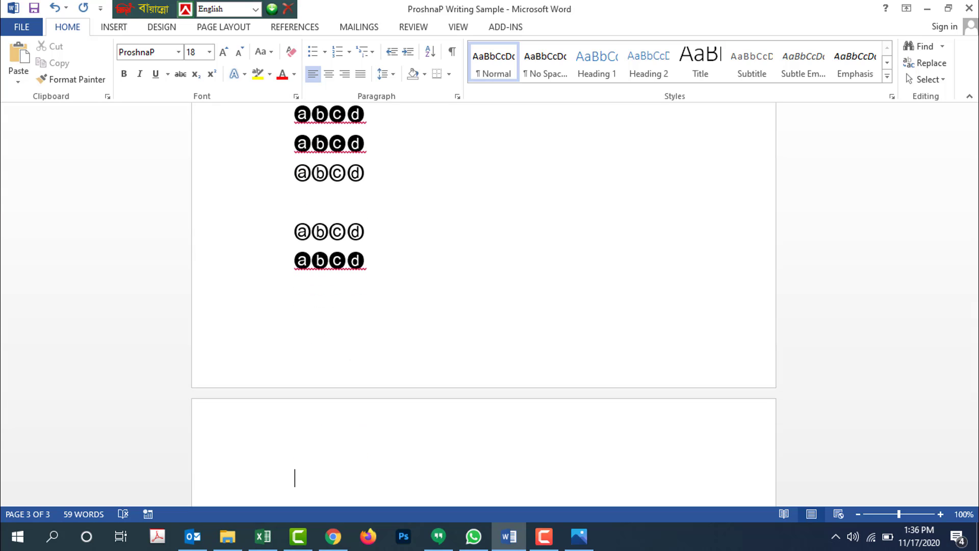
text(abcd)
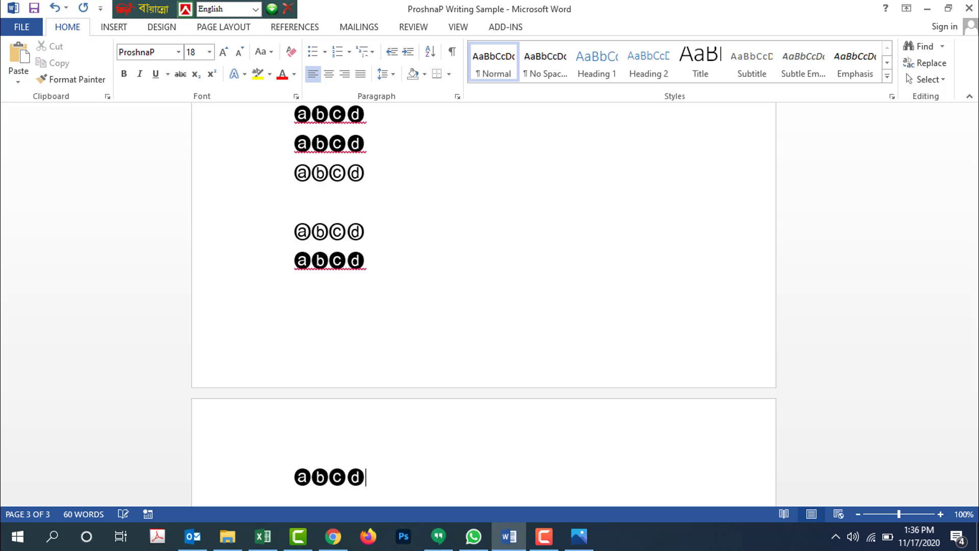
key(Return)
text(abcd)
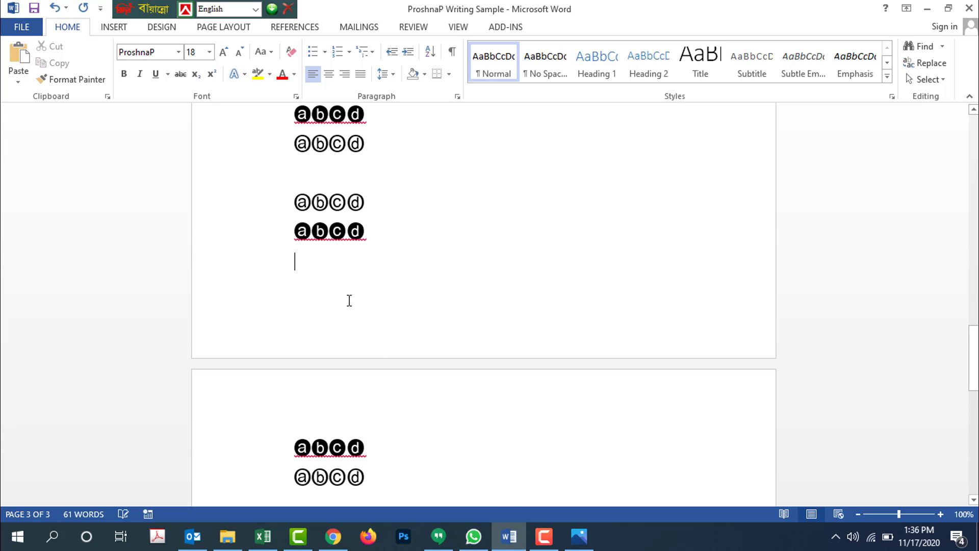
- Enter abcd in Calibri on the empty line at the end of page two, and change that text's font to ProshnaP
click(178, 52)
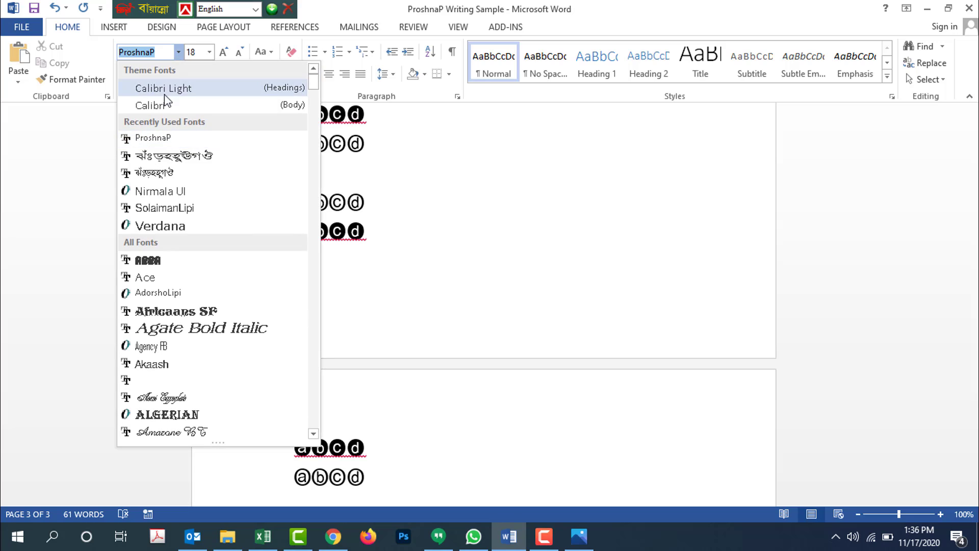
click(164, 104)
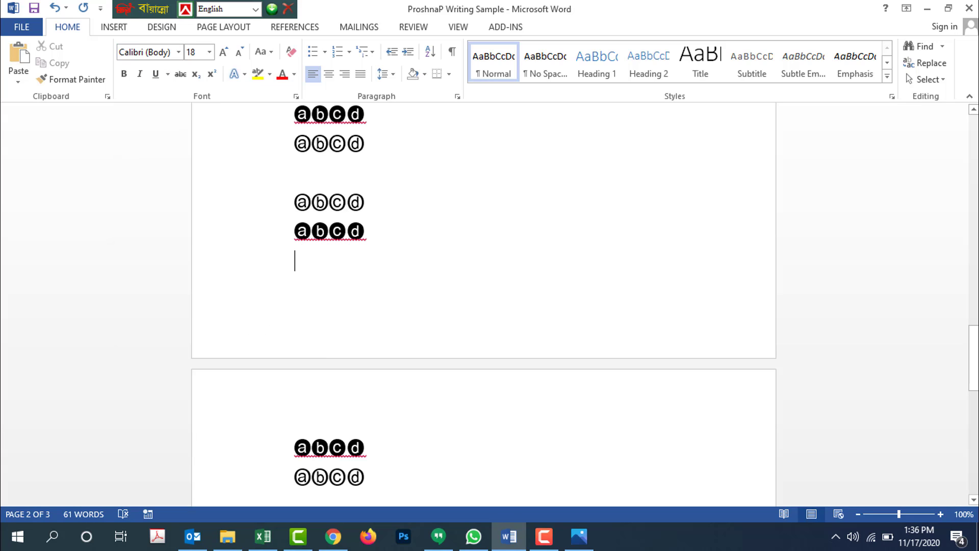
text(abcd)
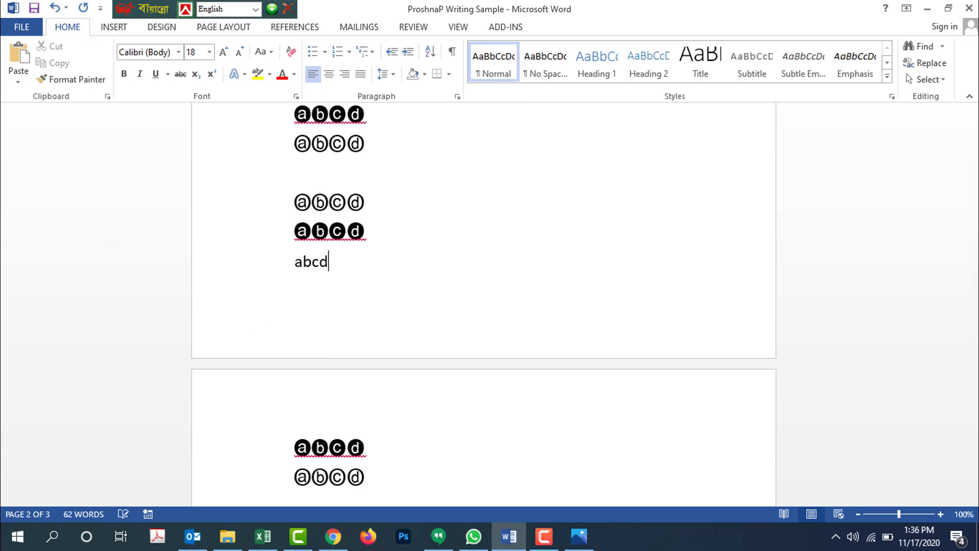
drag(341, 262, 298, 263)
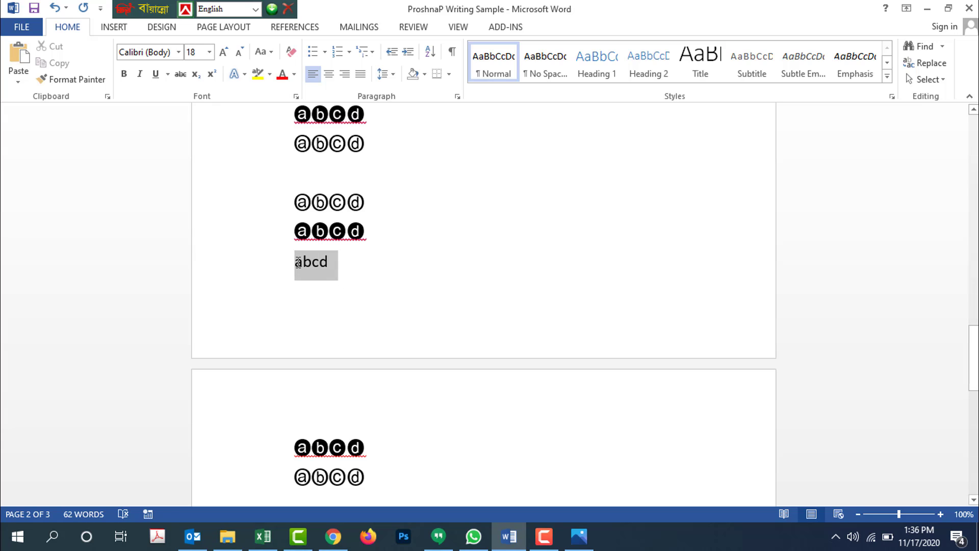
click(179, 52)
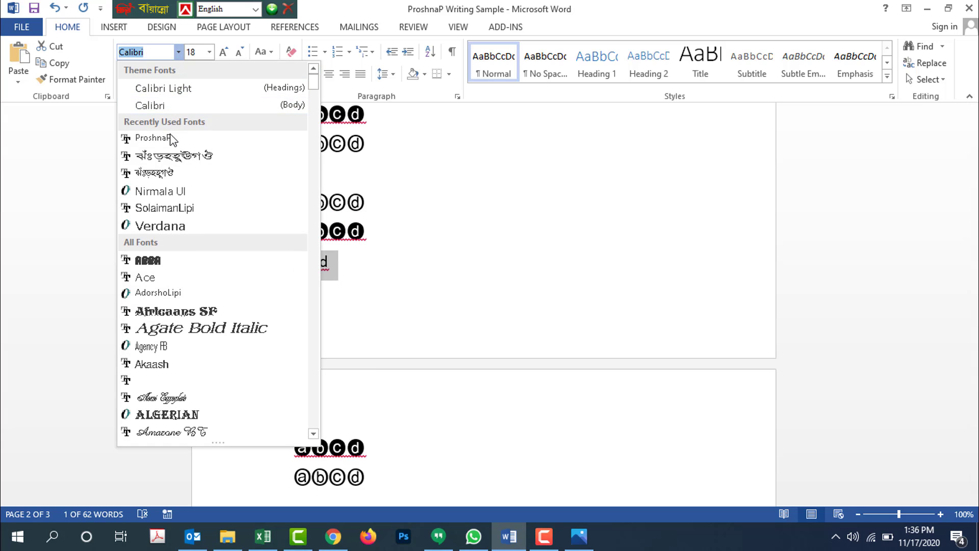
click(169, 142)
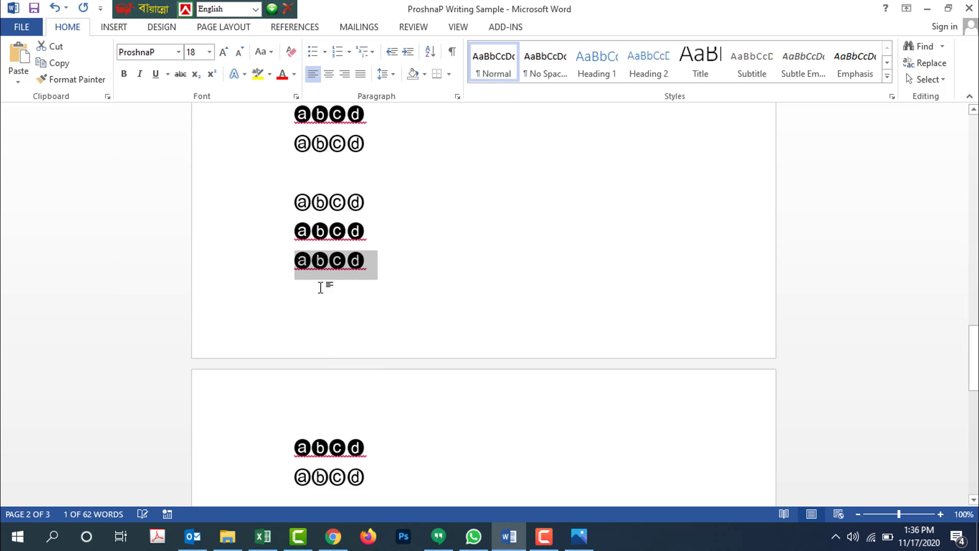
- Add an outlined circled abcd row at the start of page three and reapply the ProshnaP font to it
click(396, 269)
key(Return)
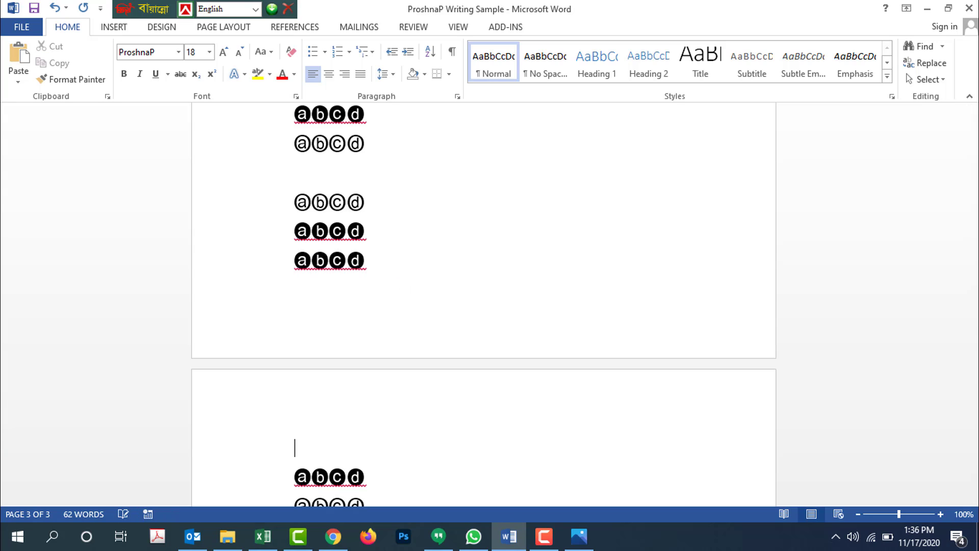
text(abcd)
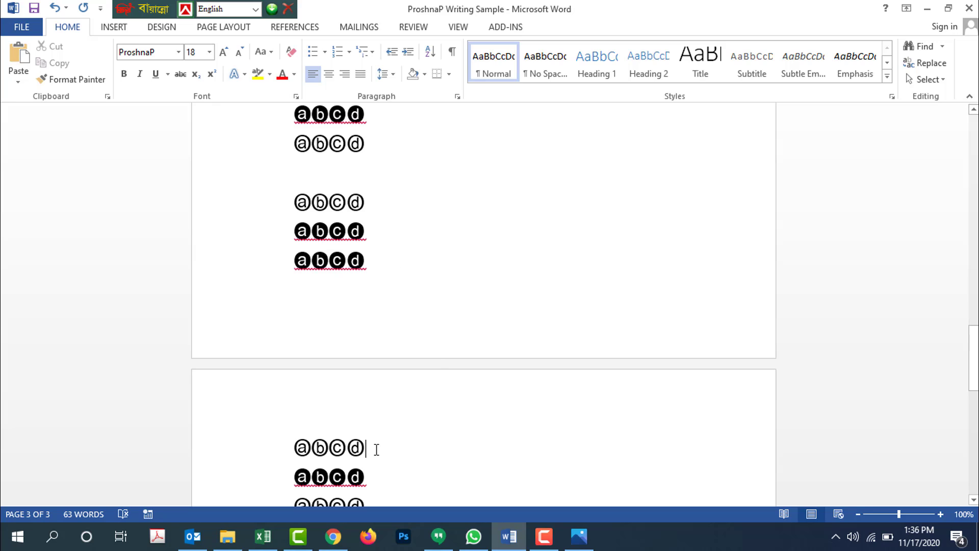
drag(377, 449, 294, 449)
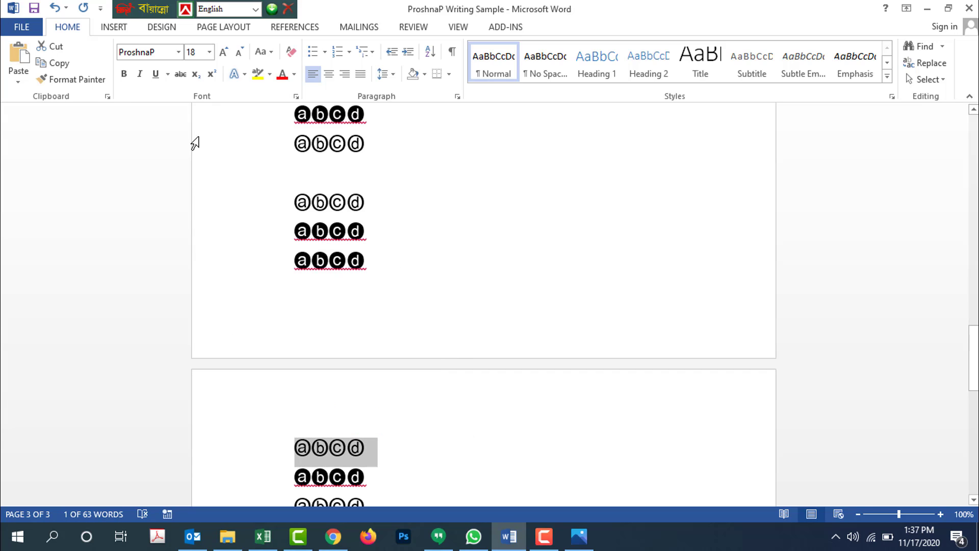
click(178, 53)
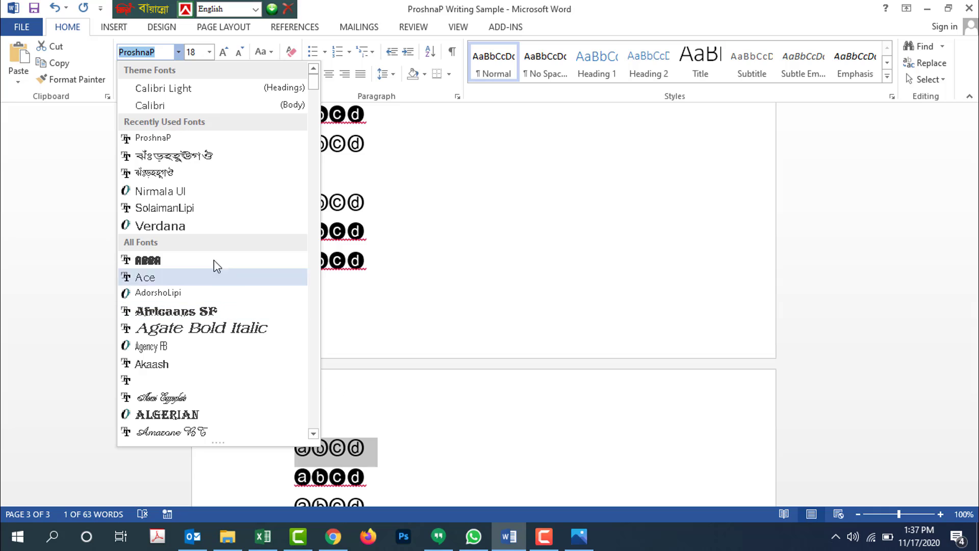
click(162, 143)
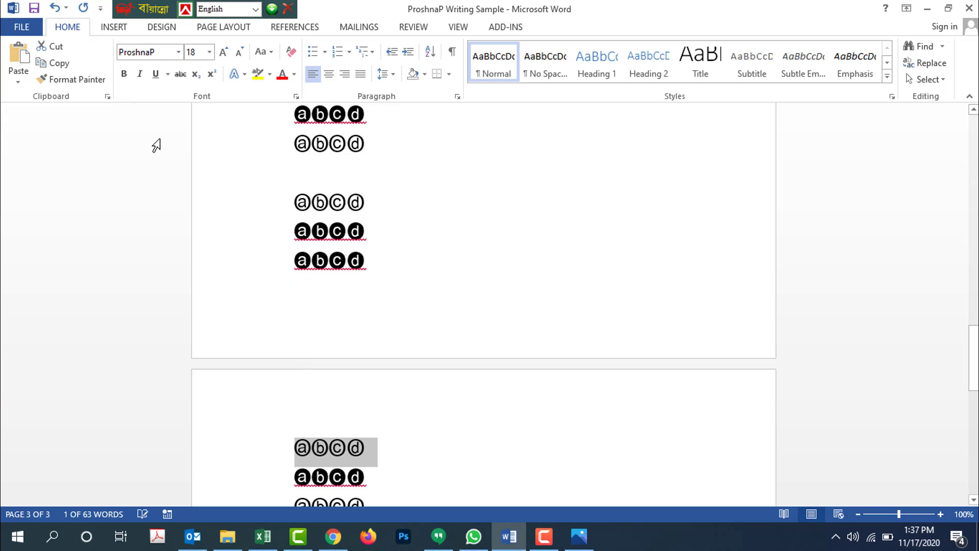
click(431, 451)
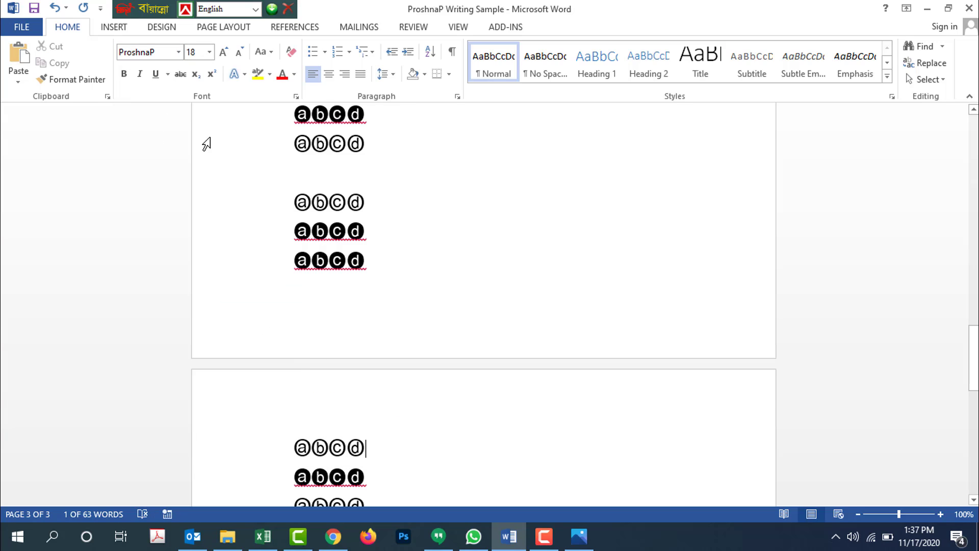
- Add two new lines below the outlined circled abcd row at the start of page three and enter a filled circled a
click(178, 52)
click(165, 104)
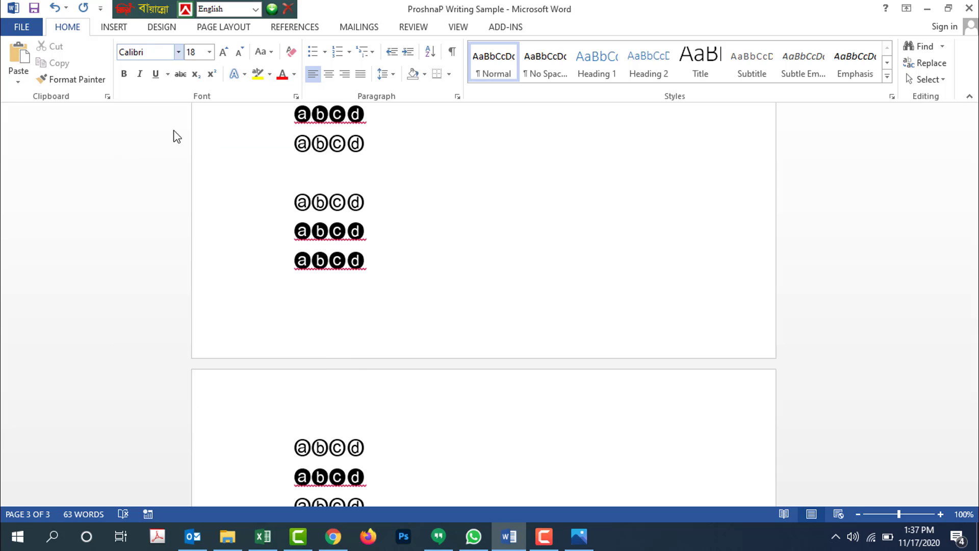
click(341, 396)
key(Return)
key(Return)
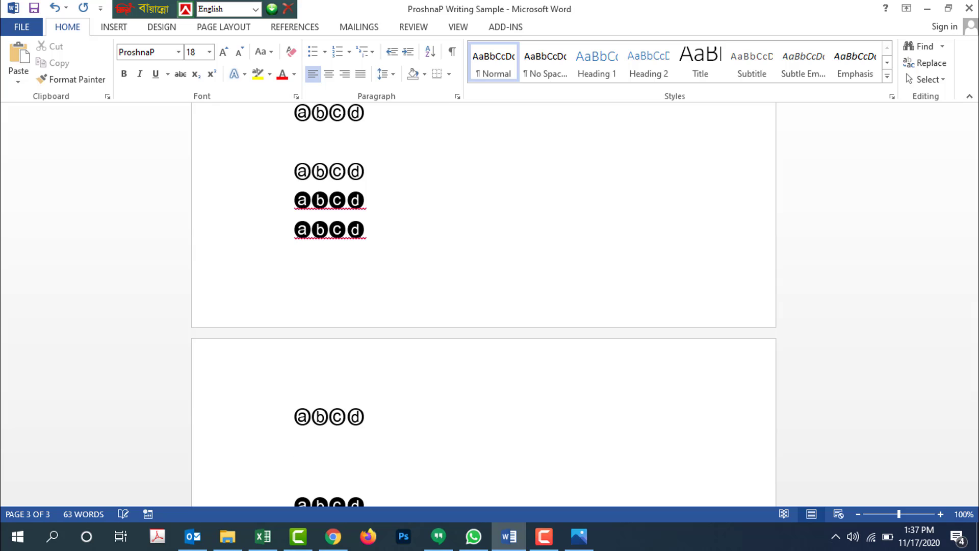
text(a)
- Enter abcd in Calibri after the filled circled a on page three, and change that text's font to ProshnaP
click(178, 54)
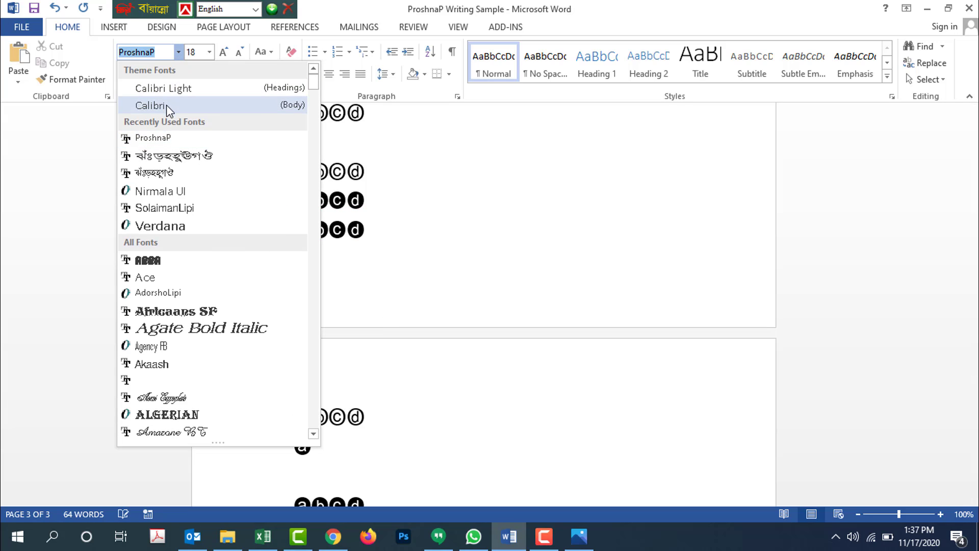
click(144, 104)
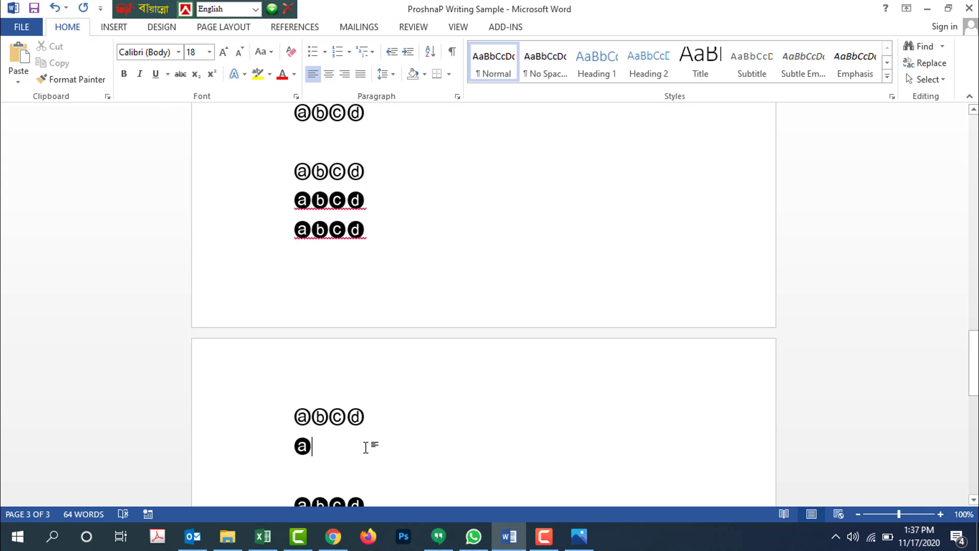
text(abcd)
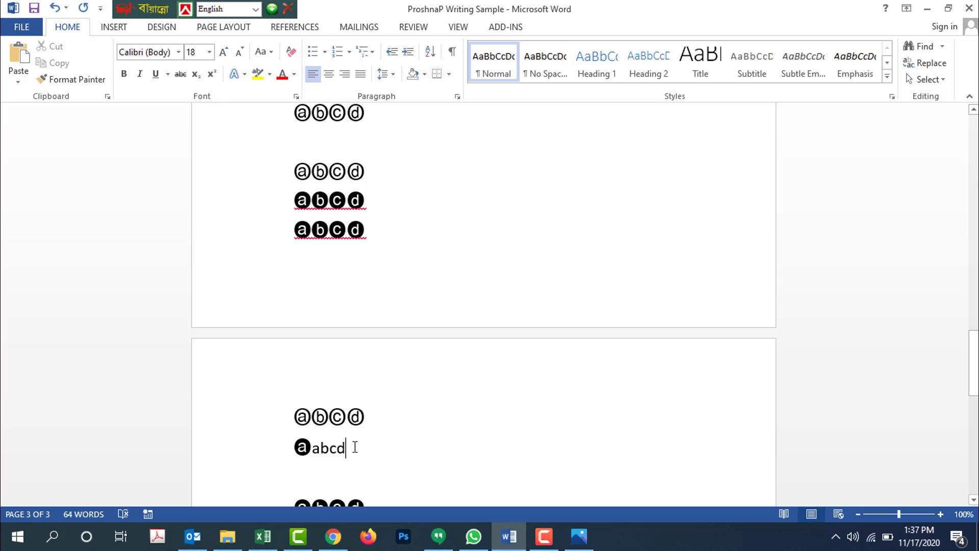
drag(347, 447, 314, 452)
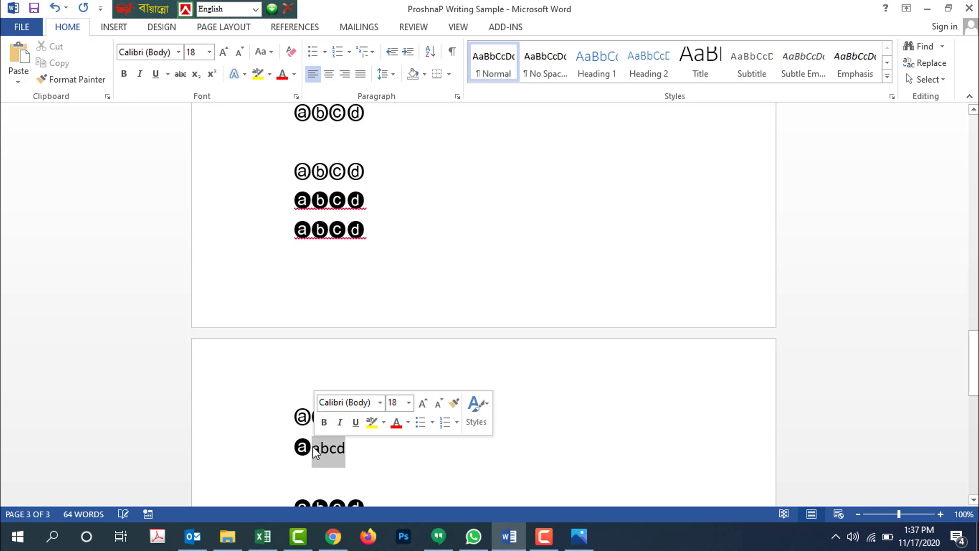
click(178, 51)
click(186, 140)
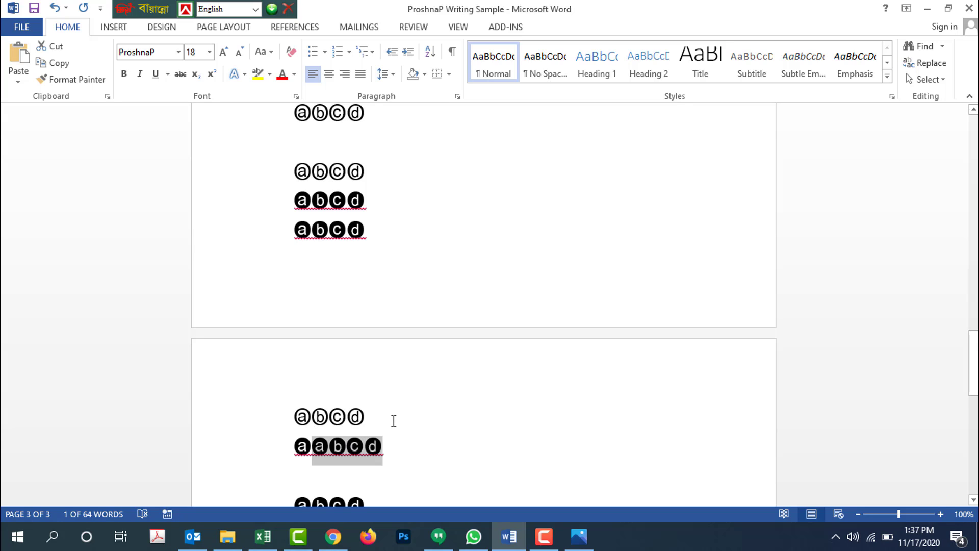
- Switch the Bengali keyboard layout to Bijoy Classic and set the selected abcd on page three to the SutonnyMJ font
scroll(401, 423, up, 1)
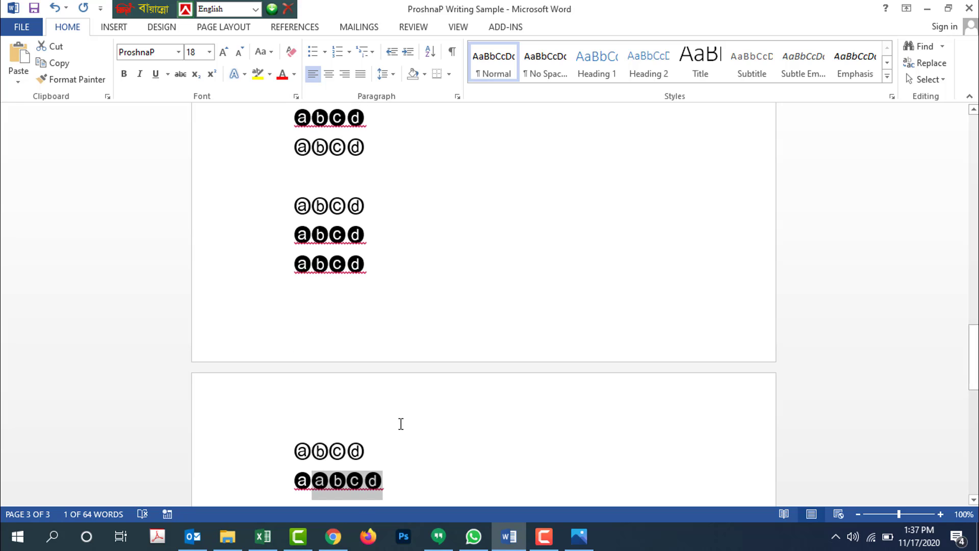
scroll(401, 424, up, 20)
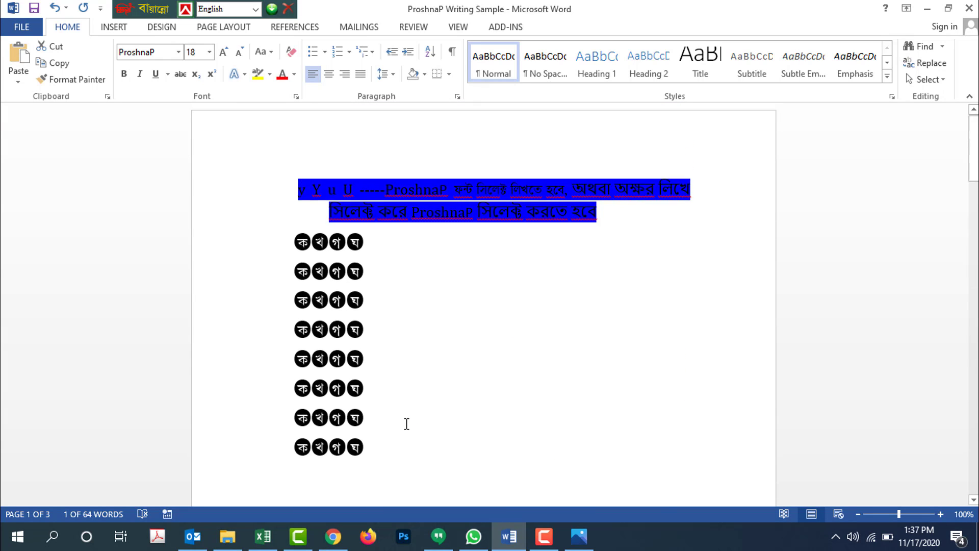
scroll(407, 424, up, 1)
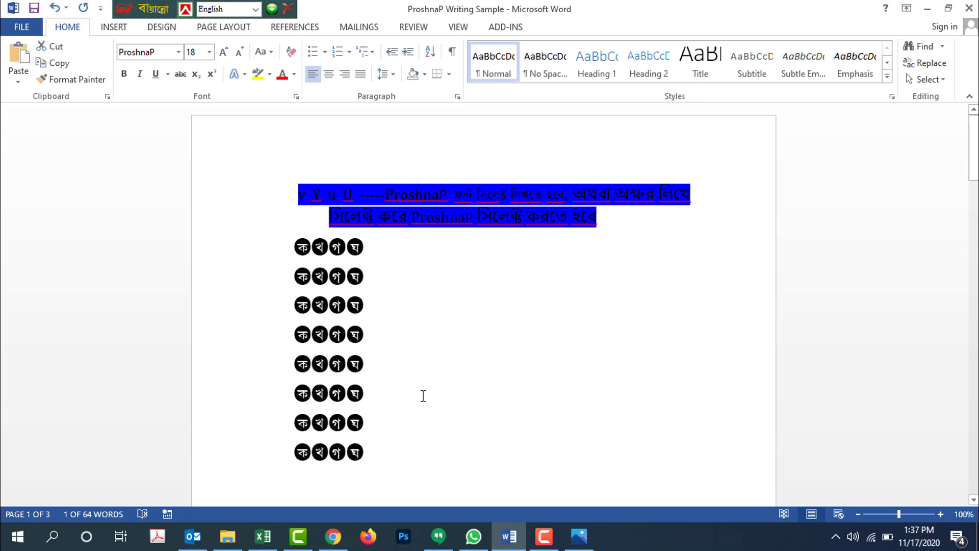
click(255, 9)
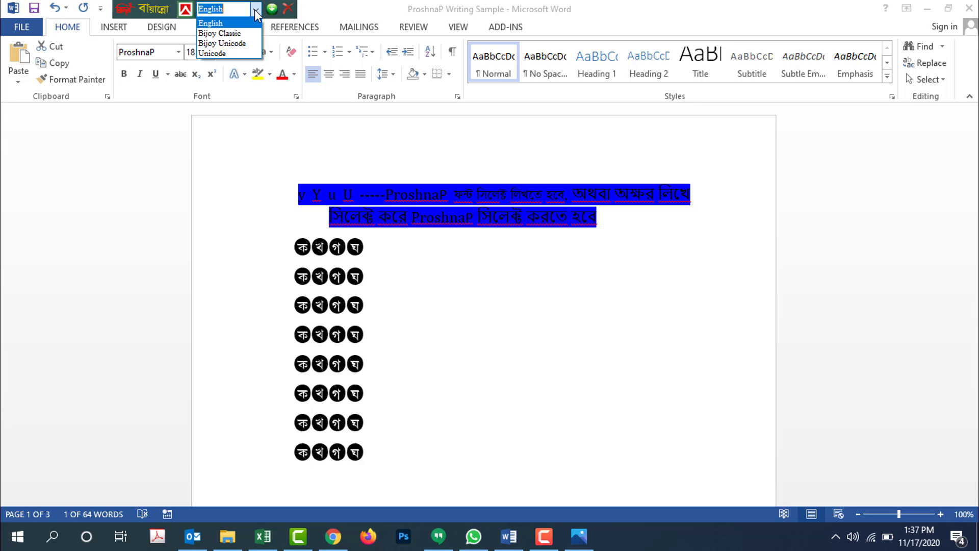
click(249, 33)
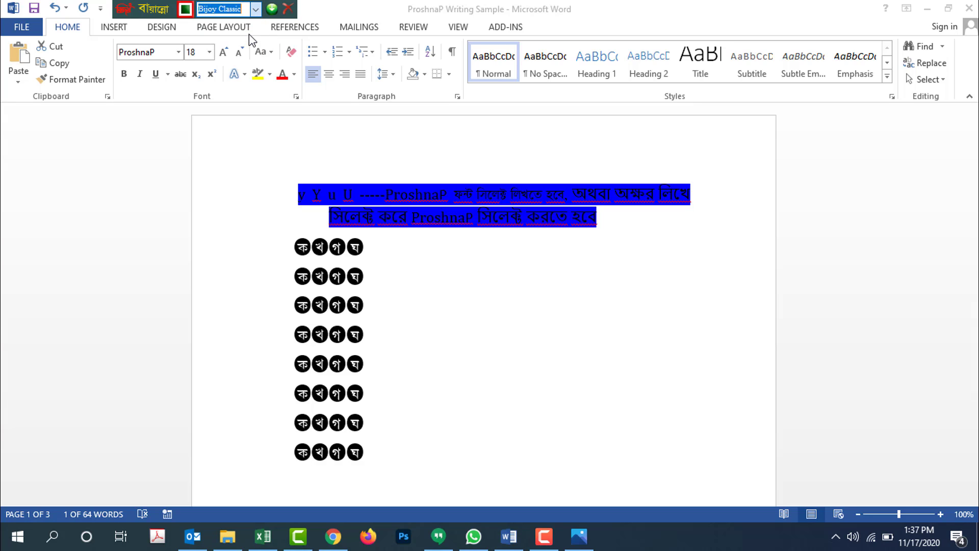
click(178, 54)
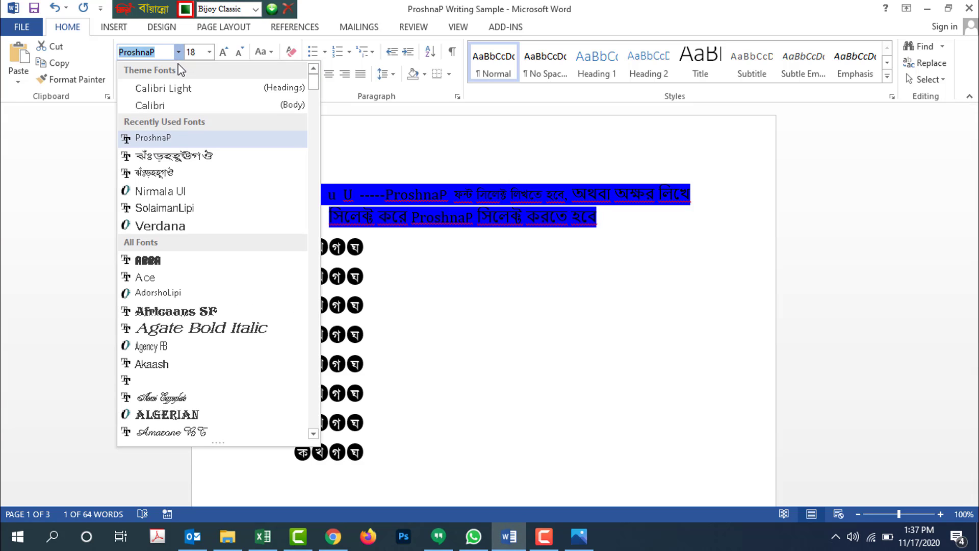
click(198, 172)
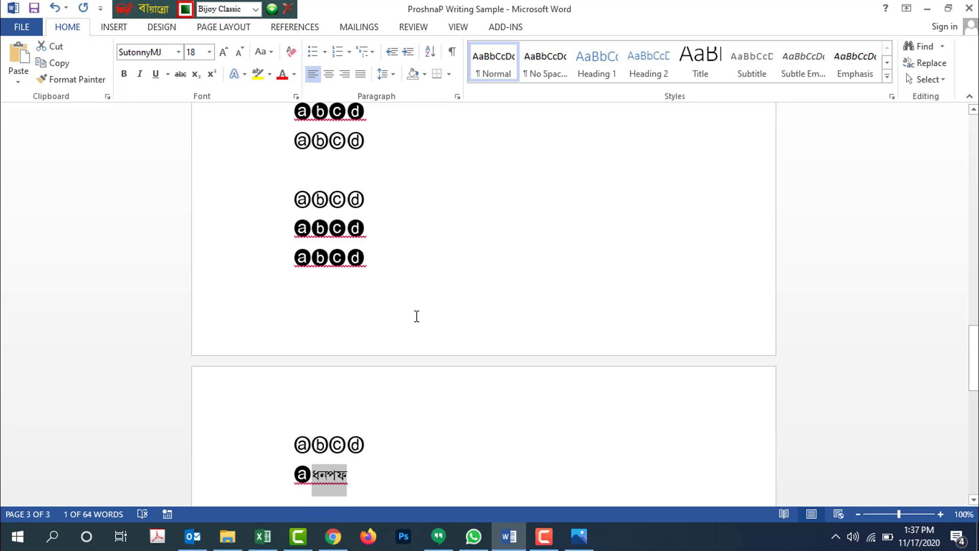
- Insert a blank line below the first outlined circled কখগঘ row on page two
scroll(417, 316, up, 10)
scroll(421, 316, down, 2)
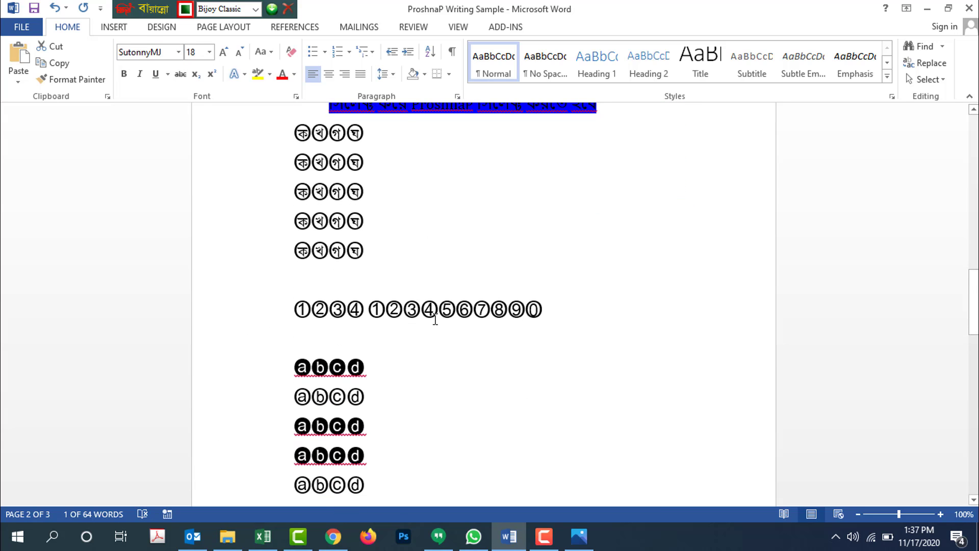
scroll(435, 320, up, 3)
click(377, 237)
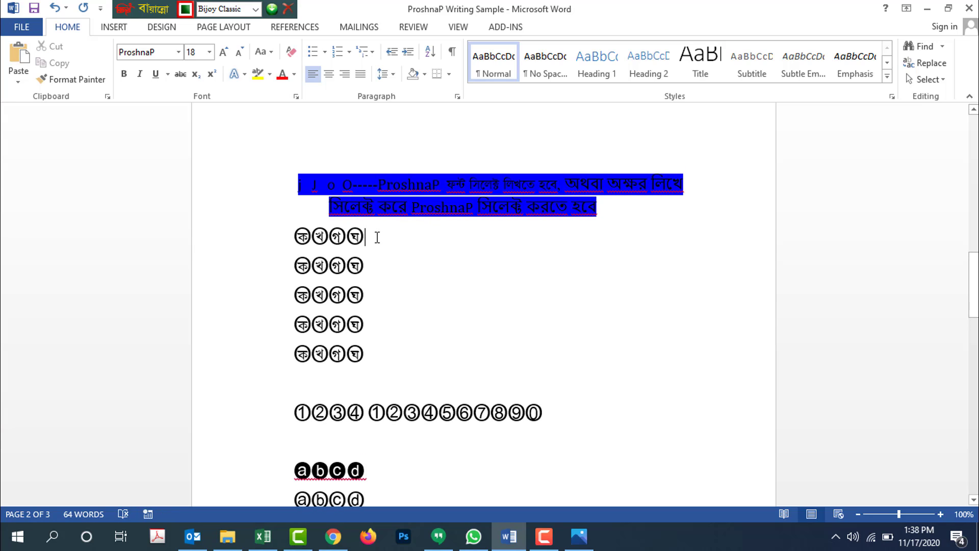
key(Return)
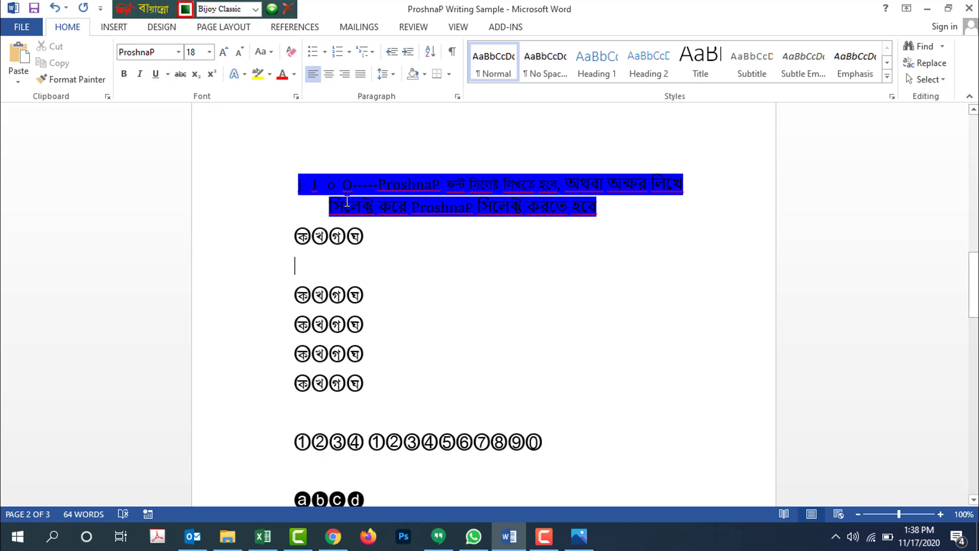
- Try to enter ক on the blank line on page two, using the SutonnyMJ and ProshnaP fonts
text(Z)
click(179, 53)
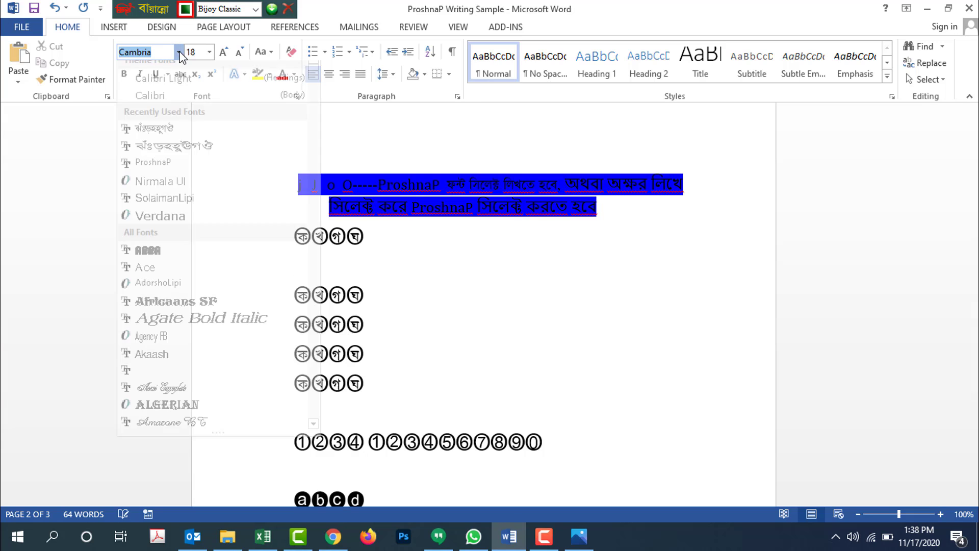
click(169, 140)
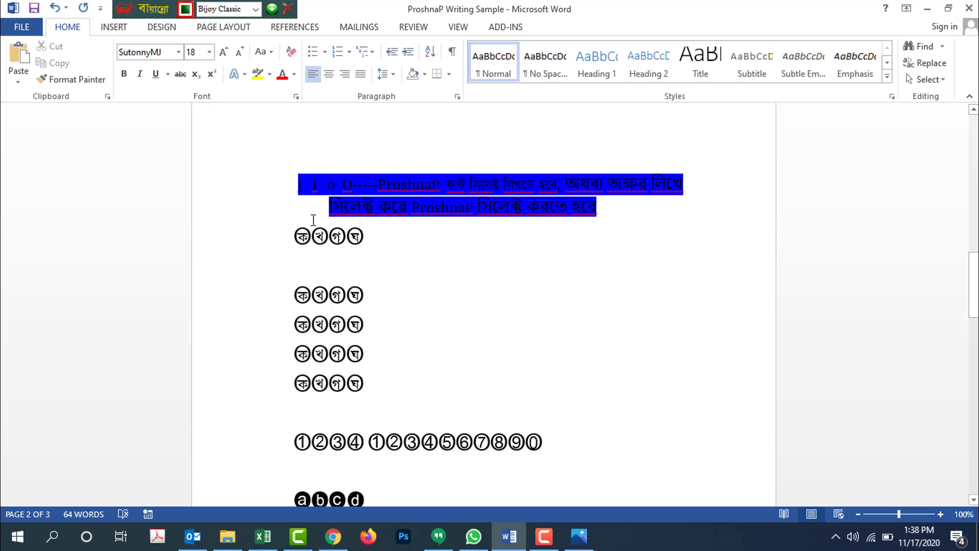
text(ক)
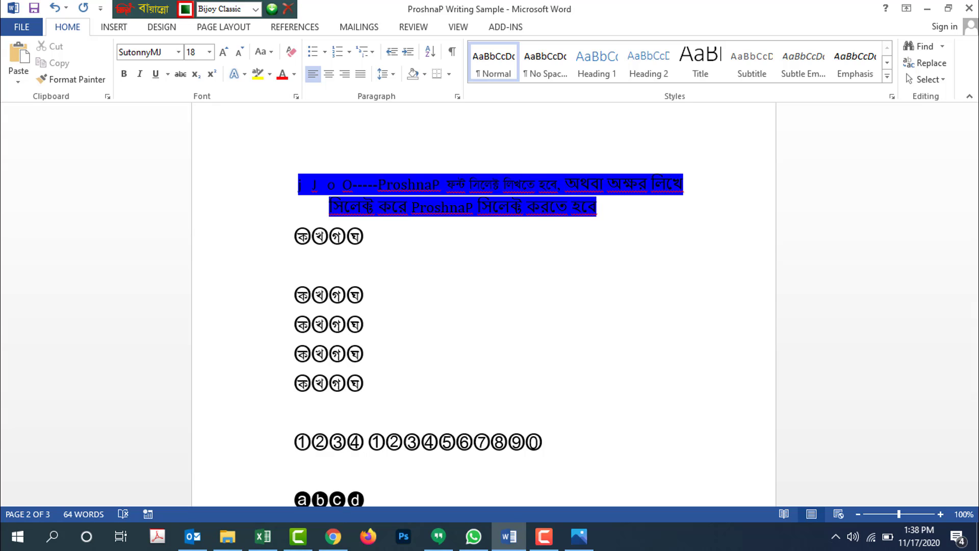
click(178, 51)
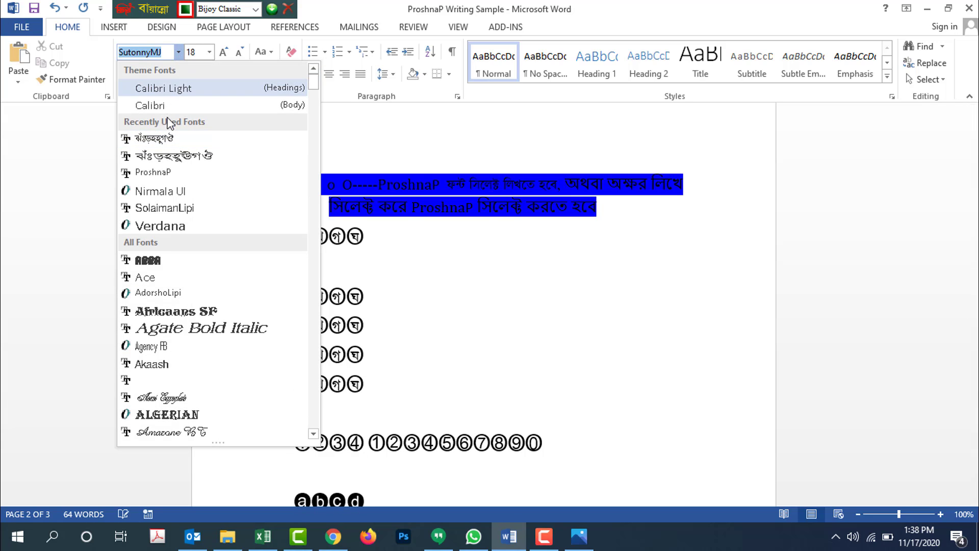
click(153, 172)
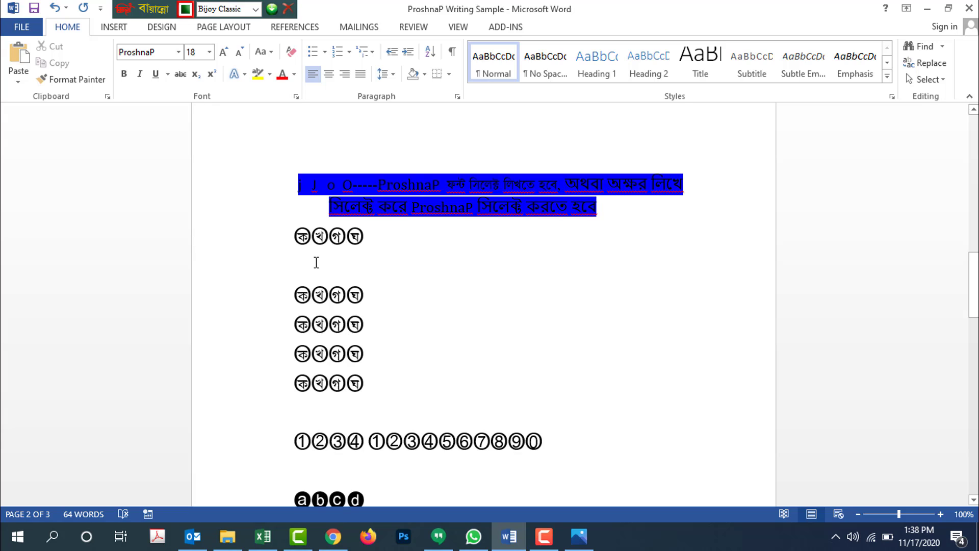
click(298, 265)
text(_)
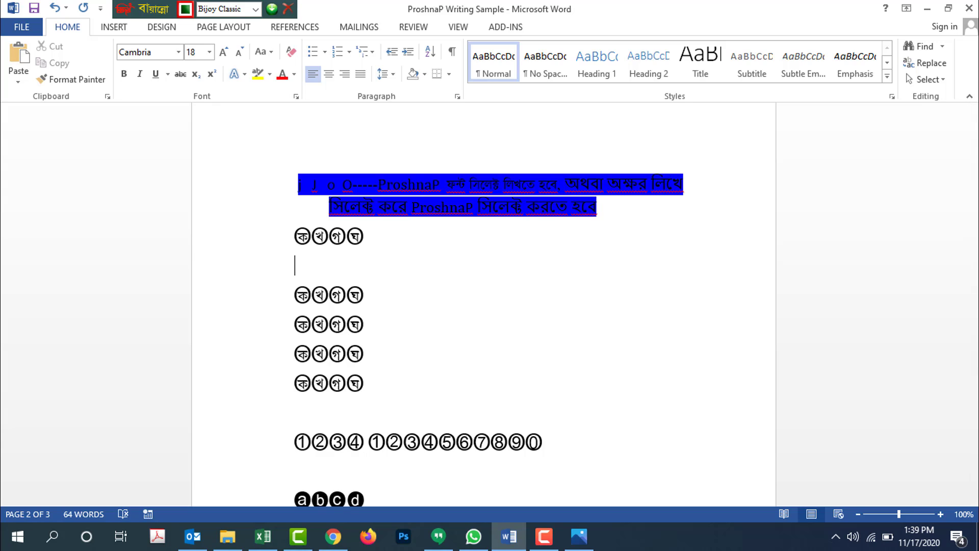
- Append outlined circled কখকখকখখকখ to the কখগঘ row directly below the blank line on page two
click(375, 301)
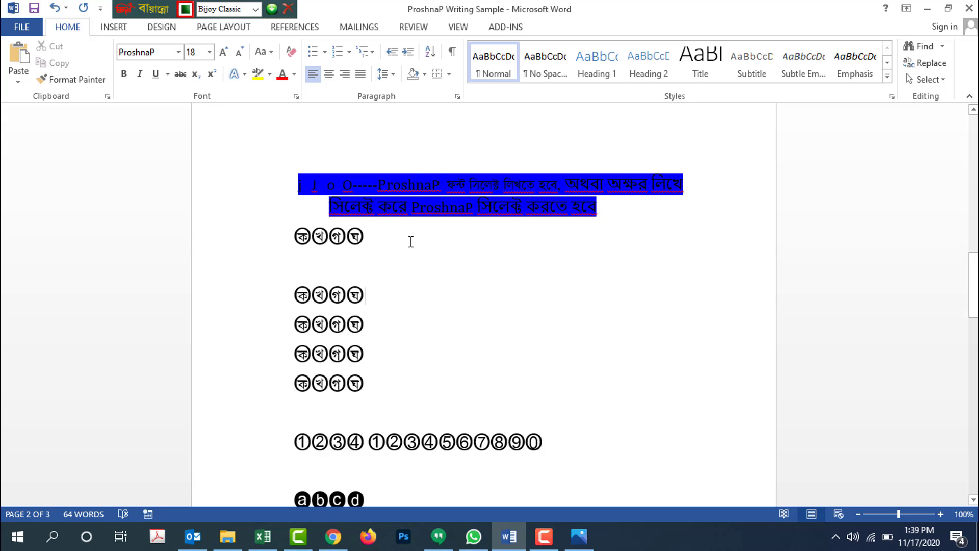
text(j)
text(_)
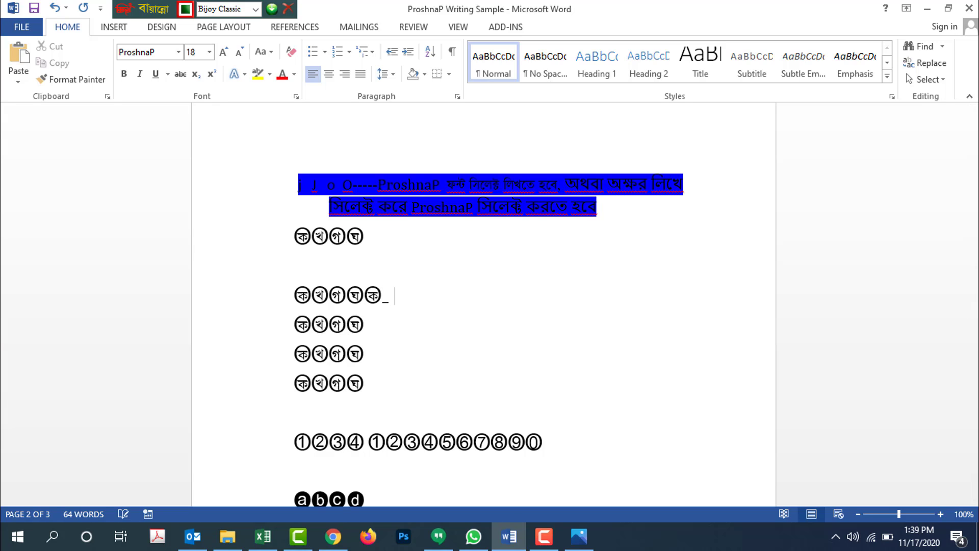
key(BackSpace)
key(BackSpace)
text(Jj)
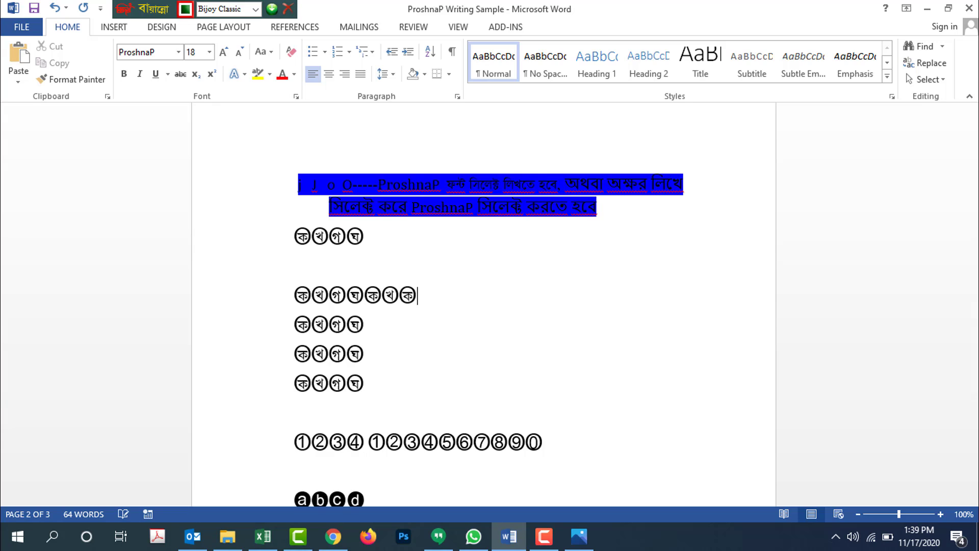
text(JjJ)
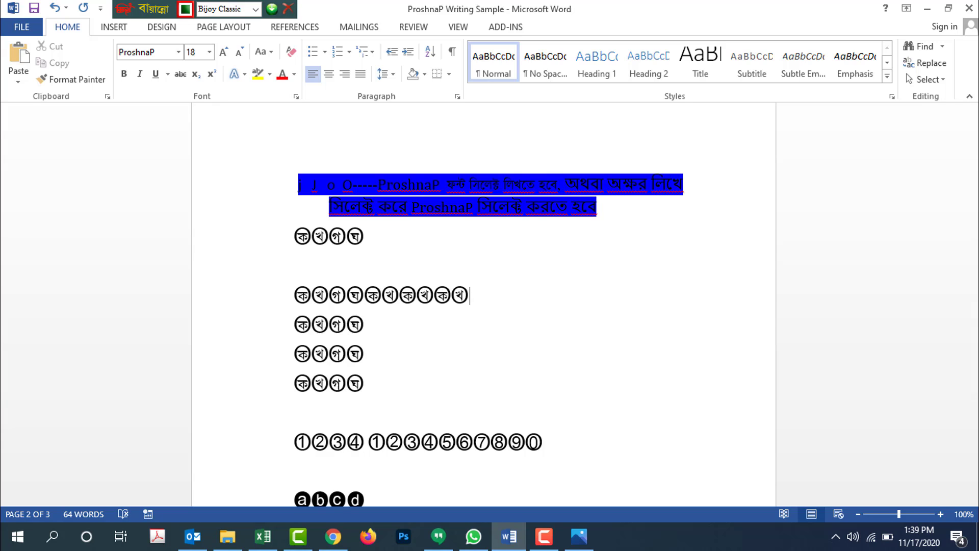
text(JjJ)
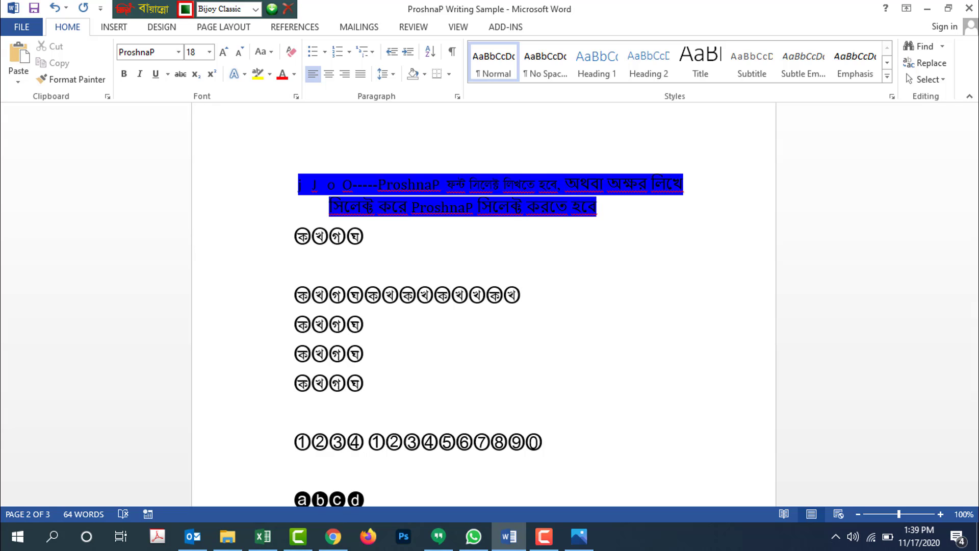
- Extend the same row on page two with outlined circled ঘগঘগঘঘ
text(O)
text(o)
text(ঘগঘগ)
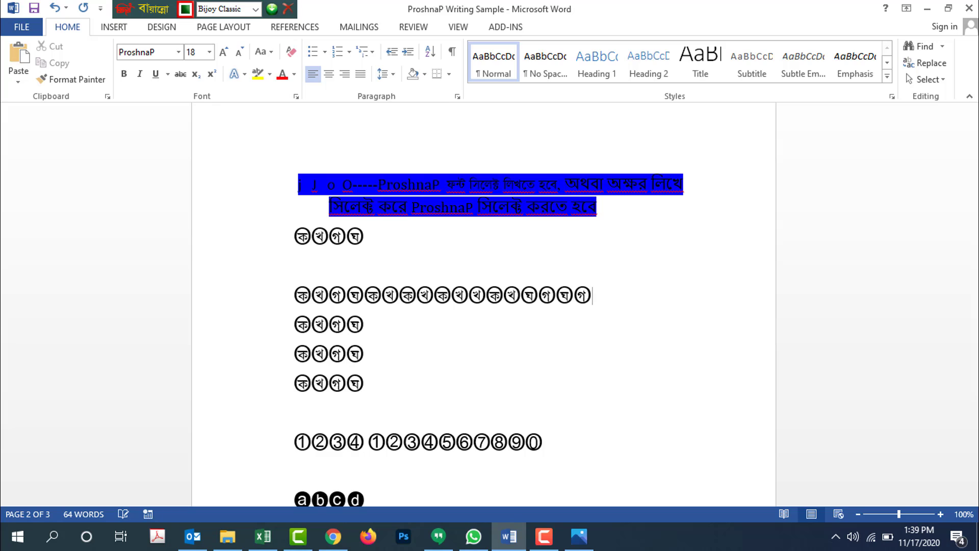
text(ঘঘ)
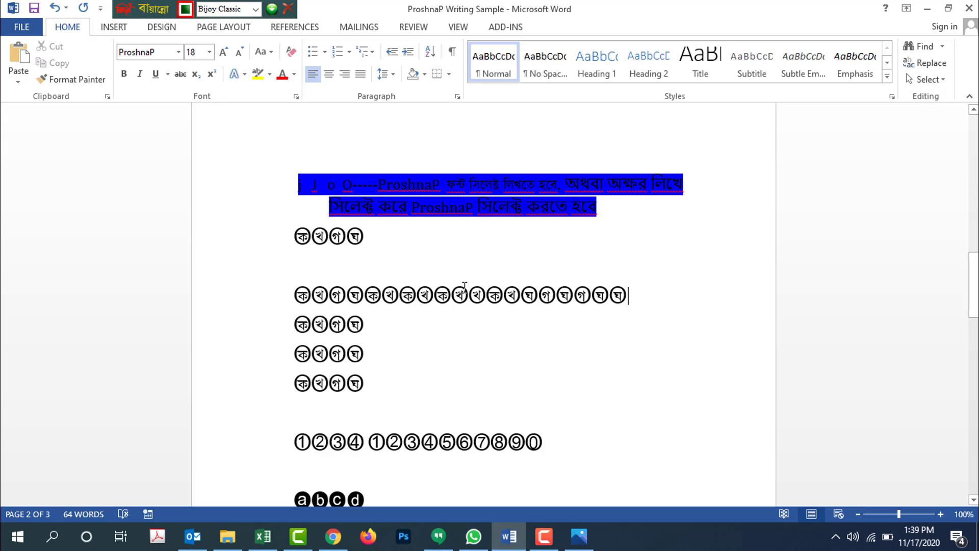
- Add a space and a filled circled ক at the end of the first কখগঘ row on page one
scroll(464, 287, down, 1)
scroll(465, 287, down, 10)
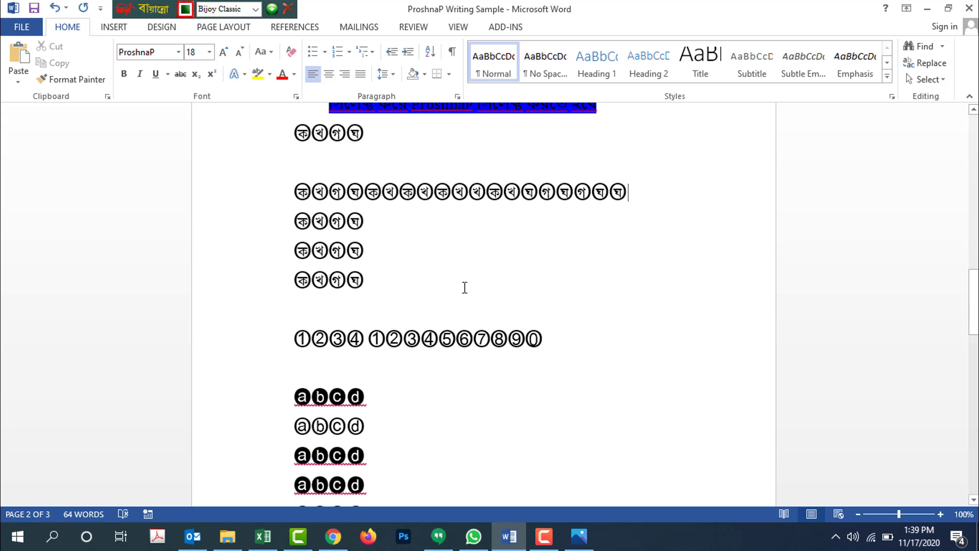
scroll(408, 237, down, 6)
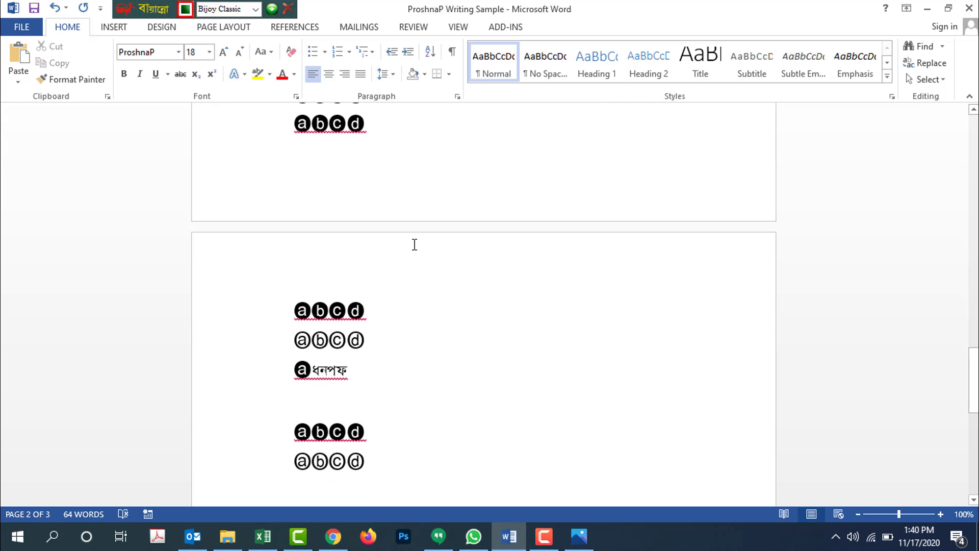
scroll(416, 242, up, 13)
scroll(421, 245, up, 7)
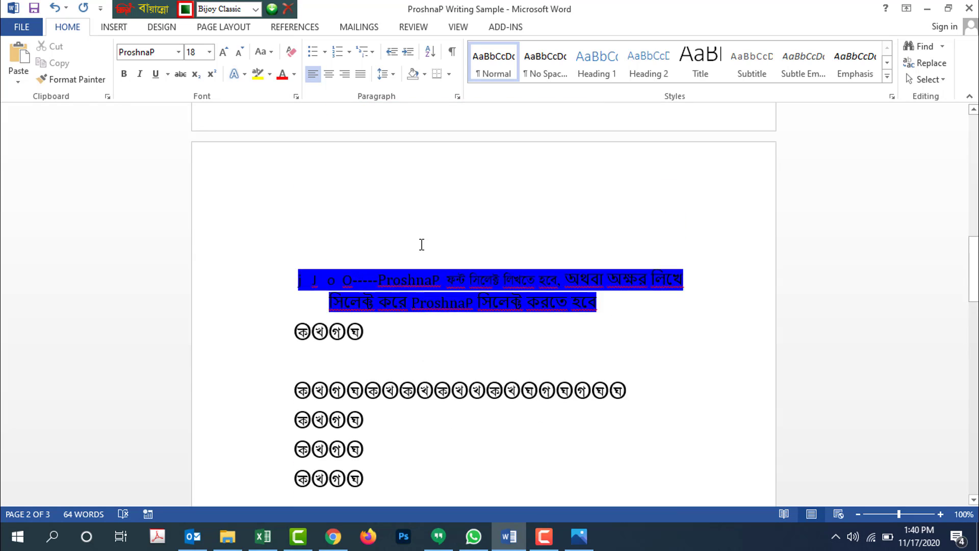
scroll(422, 245, down, 18)
scroll(422, 245, up, 16)
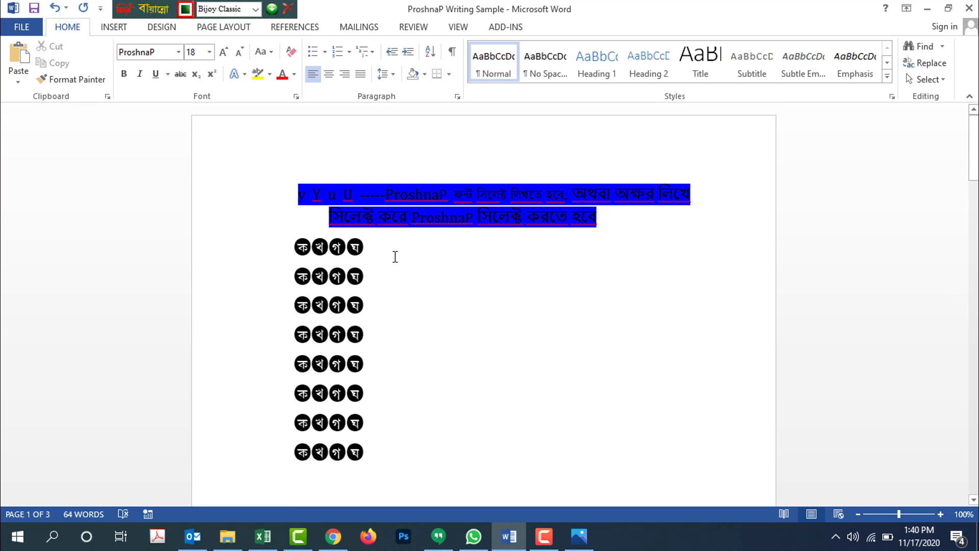
click(395, 257)
text(ক)
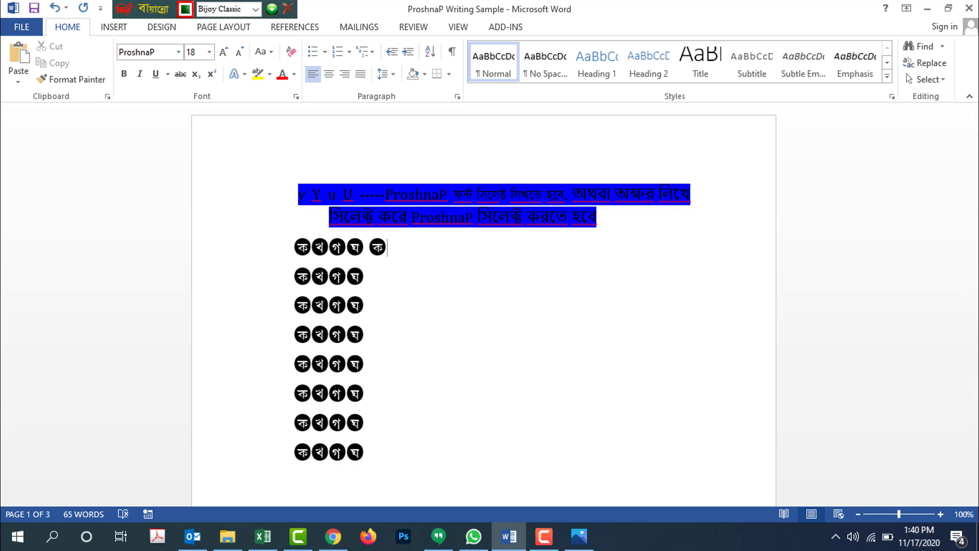
- Extend the first row on page one with filled circled খগঘ, ঘঘঘঘঘ and ককখখখ
text(খগঘ)
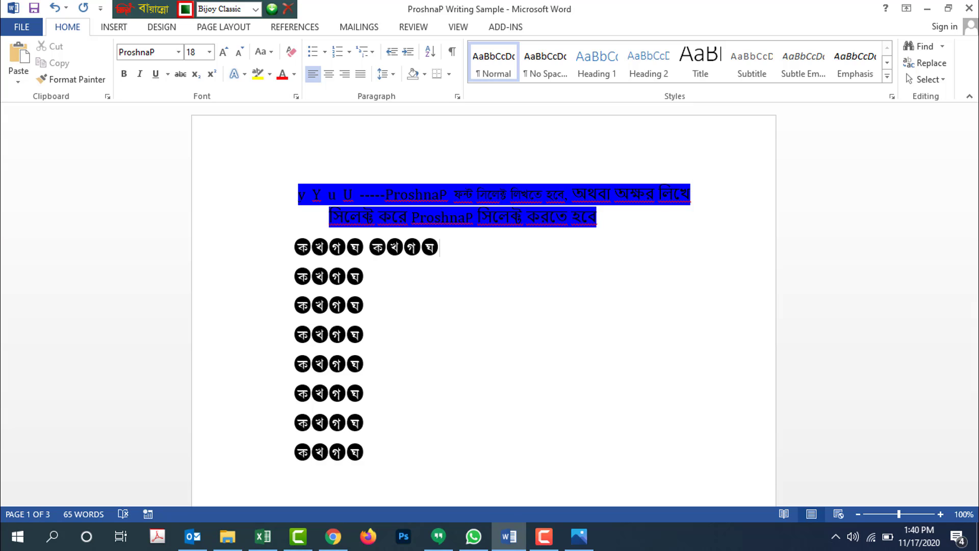
text(ঘঘঘঘঘ)
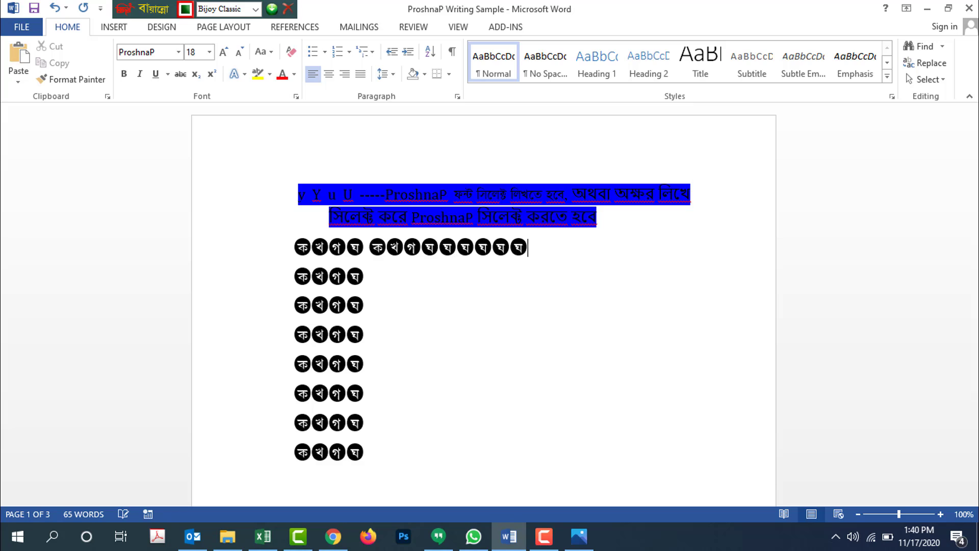
text(ককখখখ)
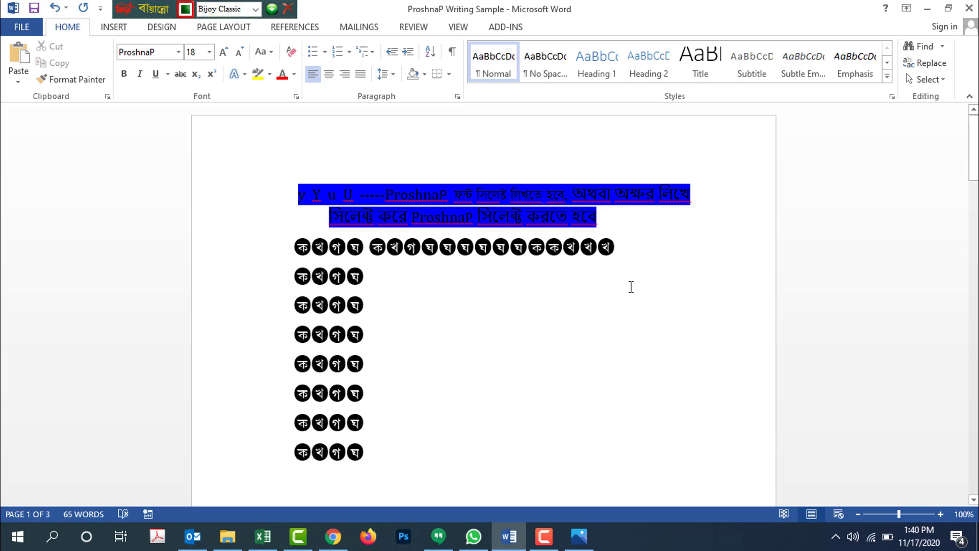
click(627, 249)
- Add a blank line below the second কখগঘ row on page one and set its font to SutonnyEMJ
click(388, 273)
key(Return)
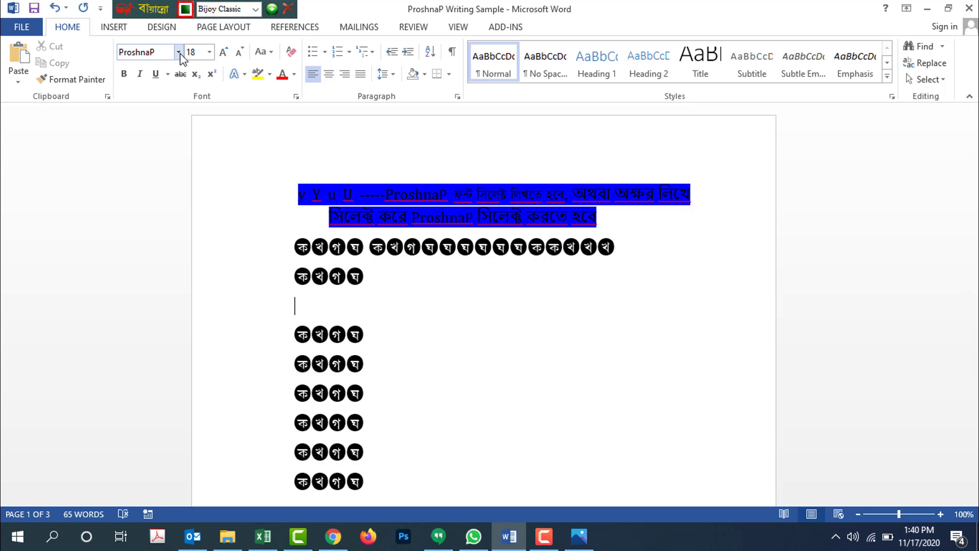
click(178, 52)
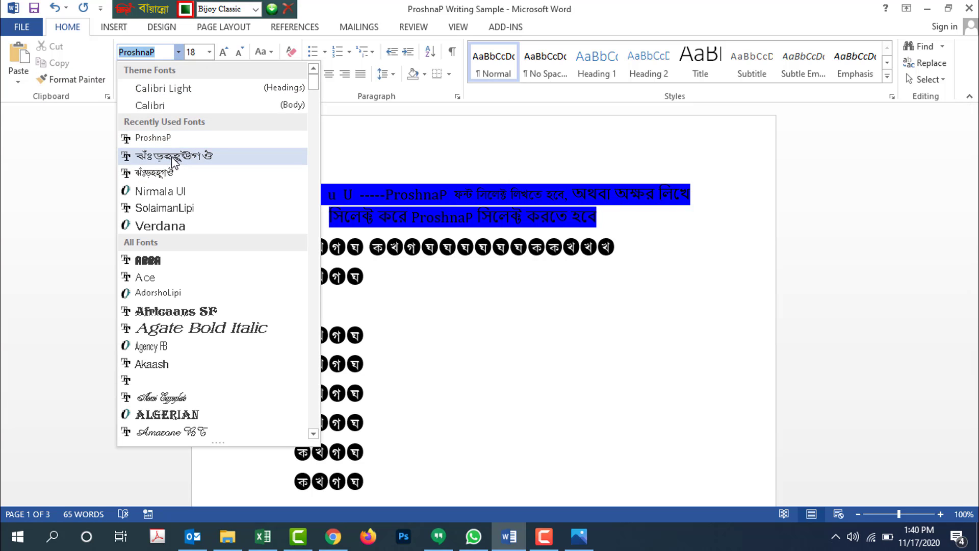
click(173, 158)
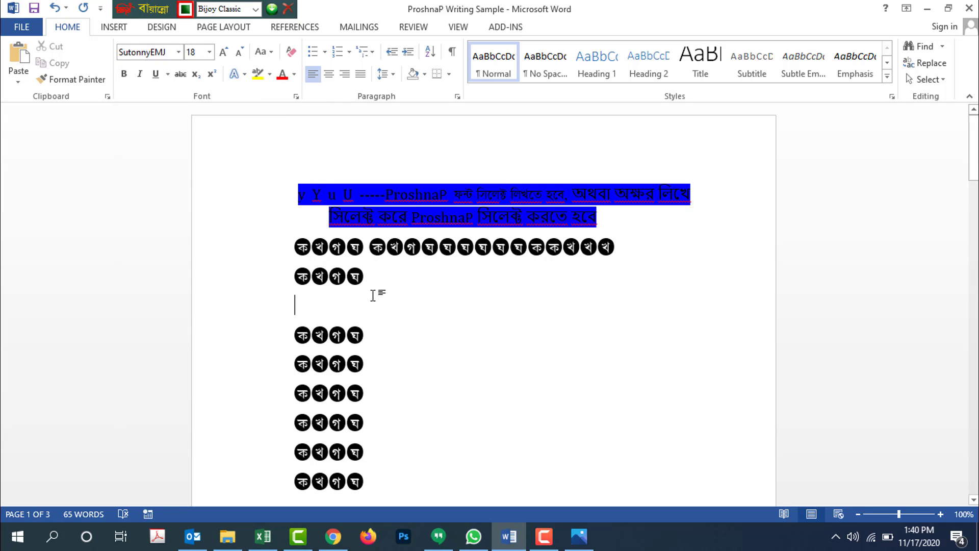
text(ঘ)
key(BackSpace)
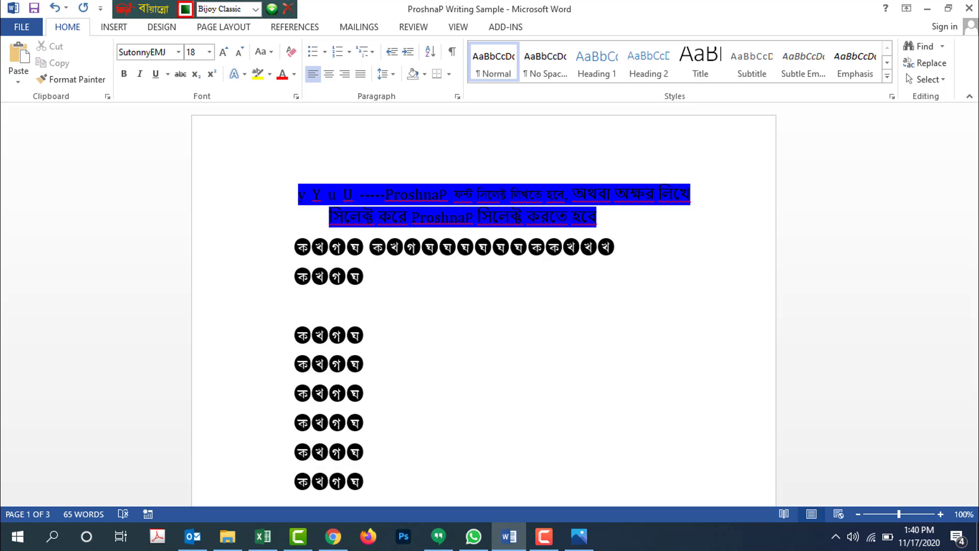
text(ঘ)
key(BackSpace)
text(থ)
key(BackSpace)
text(ব)
key(BackSpace)
text(খ)
key(BackSpace)
- Enter কখগঘ in plain SutonnyEMJ letters on the blank line below the second row
text(কখগ)
key(BackSpace)
text(গঘ)
- Apply the ProshnaP font to the plain কখগঘ line to turn it into circled letters
drag(359, 302, 286, 304)
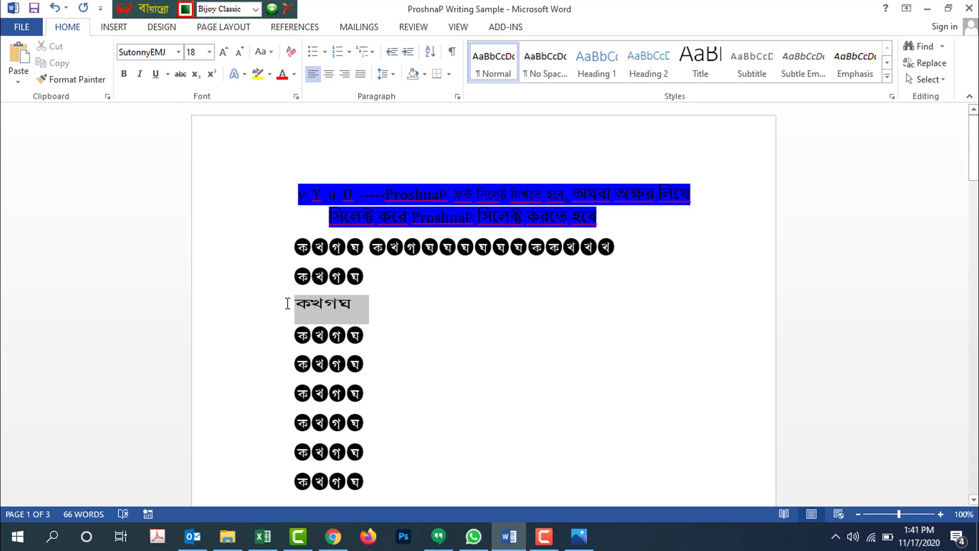
click(178, 52)
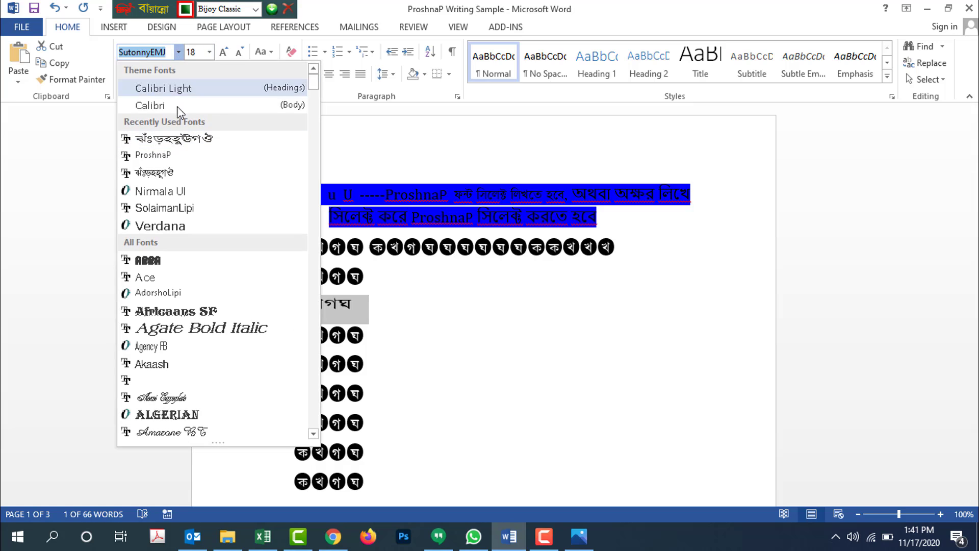
click(165, 158)
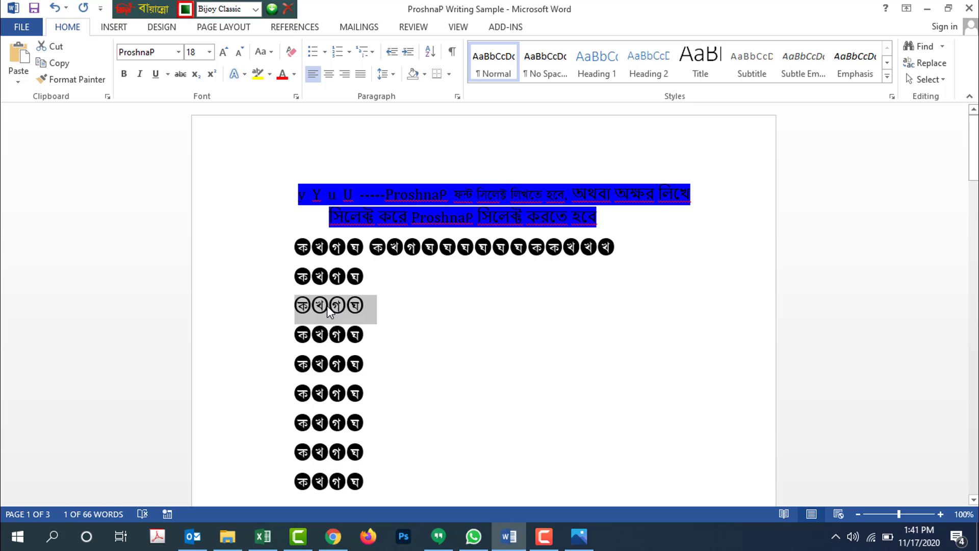
click(365, 305)
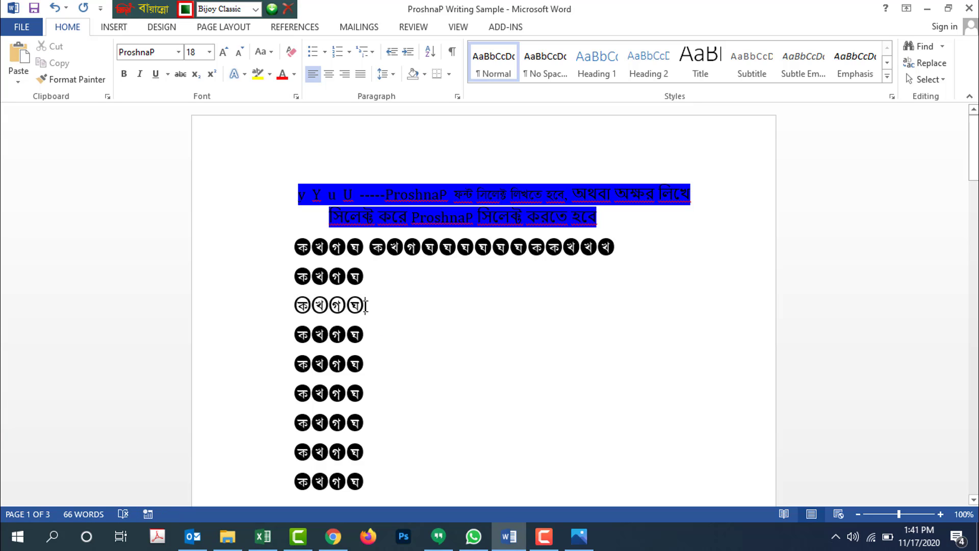
drag(365, 305, 294, 306)
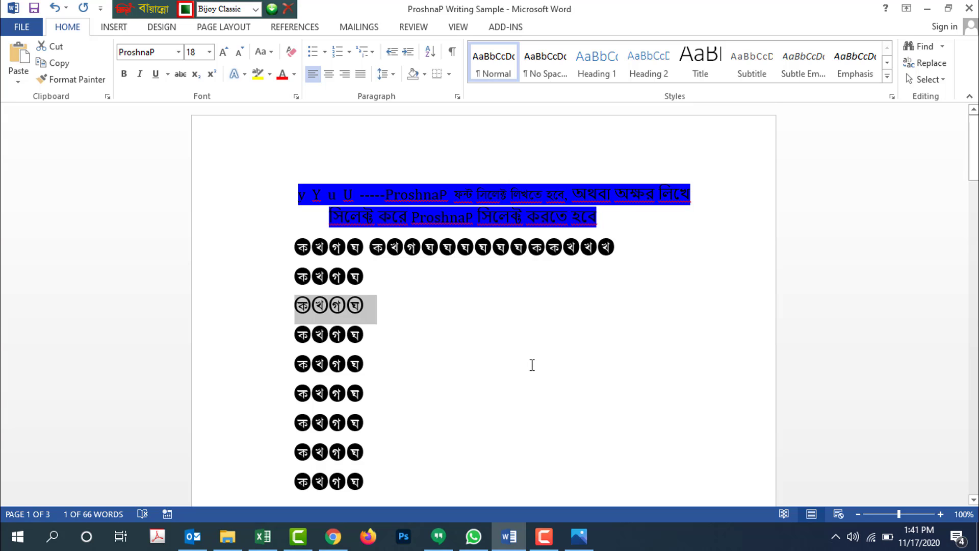
scroll(530, 365, down, 7)
scroll(534, 369, up, 3)
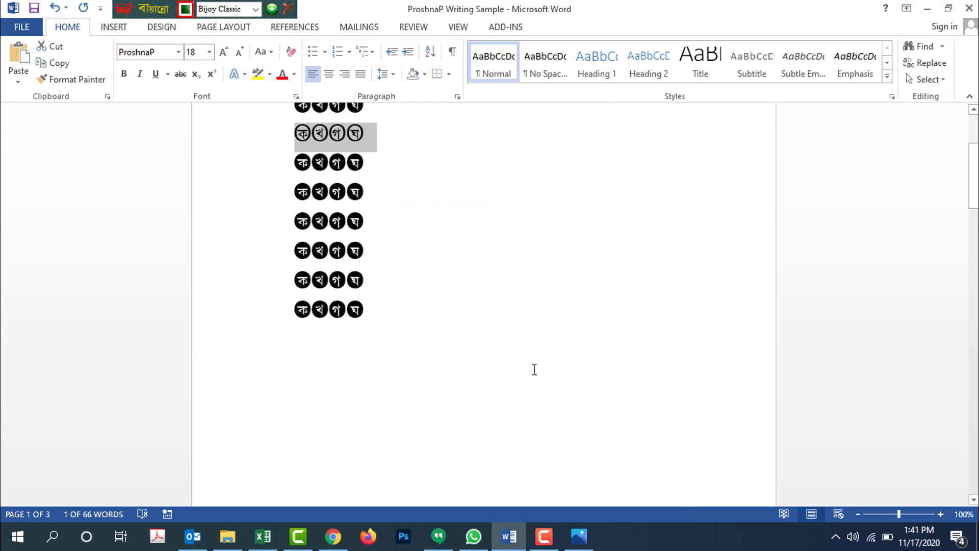